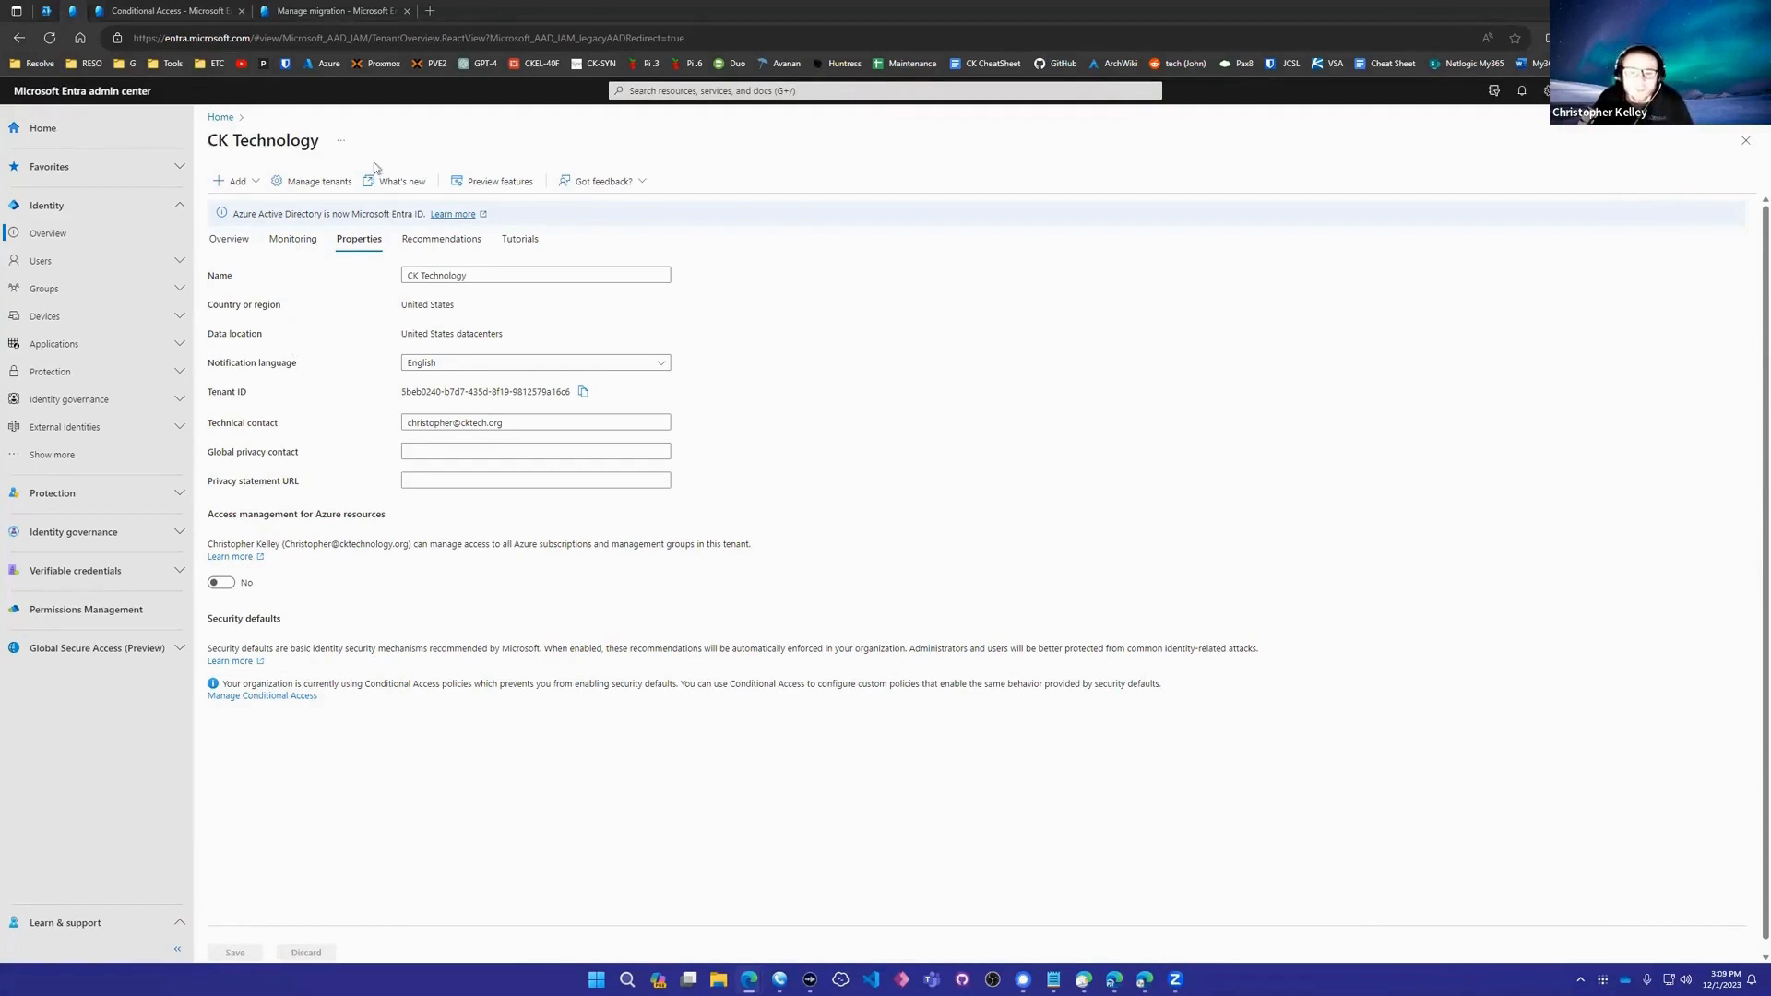
- Review the tenant's location details and Security defaults section, then go to Conditional Access Policies
{"action": "left_click_drag", "start_coordinate": [452, 214], "coordinate": [458, 309]}
{"action": "left_click", "coordinate": [339, 318]}
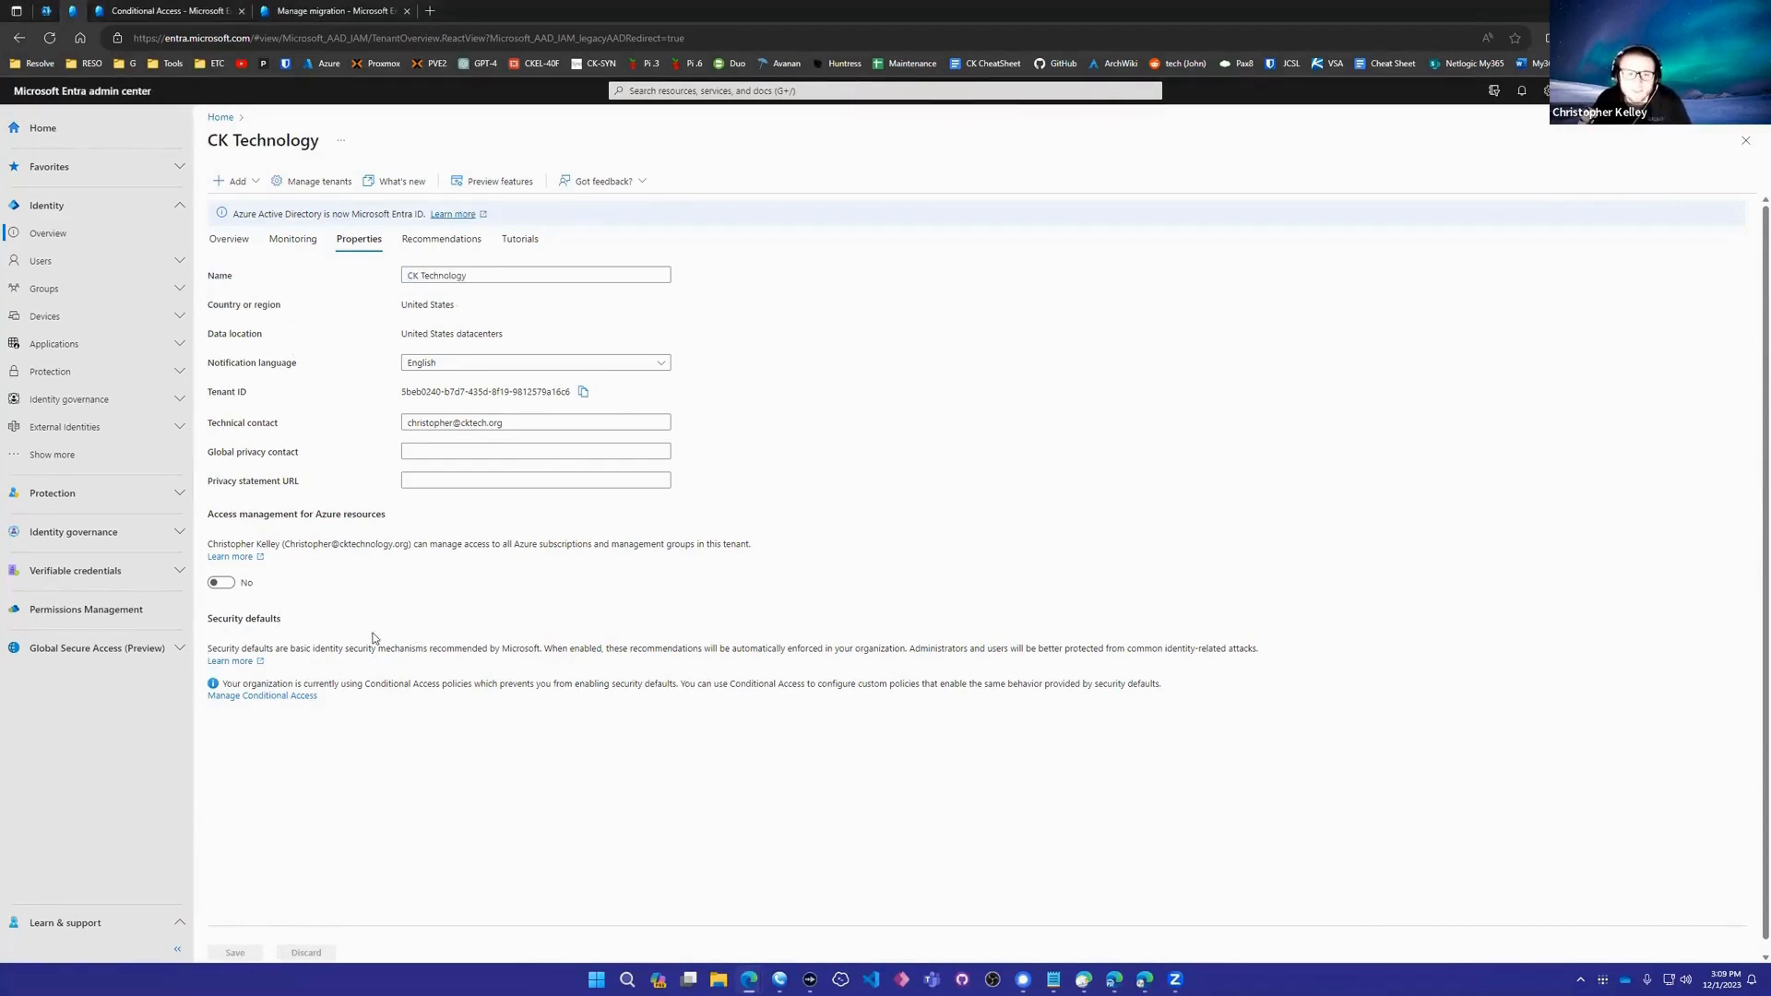
{"action": "left_click_drag", "start_coordinate": [376, 639], "coordinate": [194, 637]}
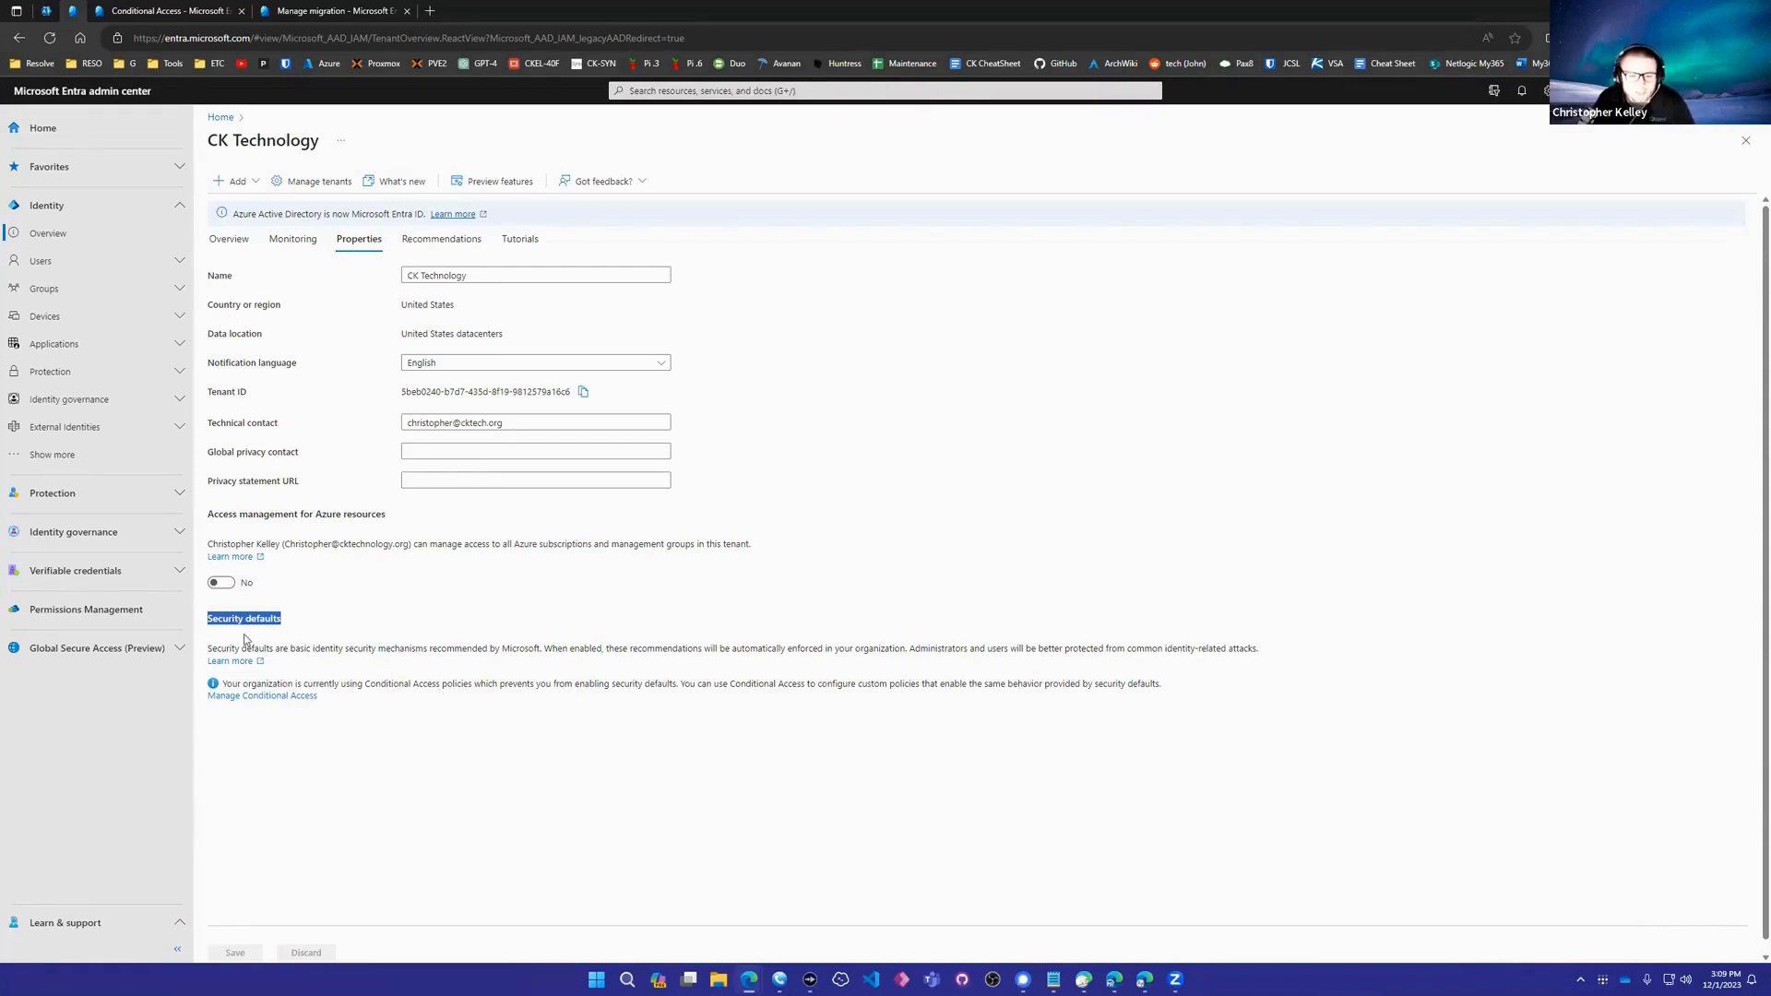
{"action": "left_click_drag", "start_coordinate": [213, 618], "coordinate": [385, 639]}
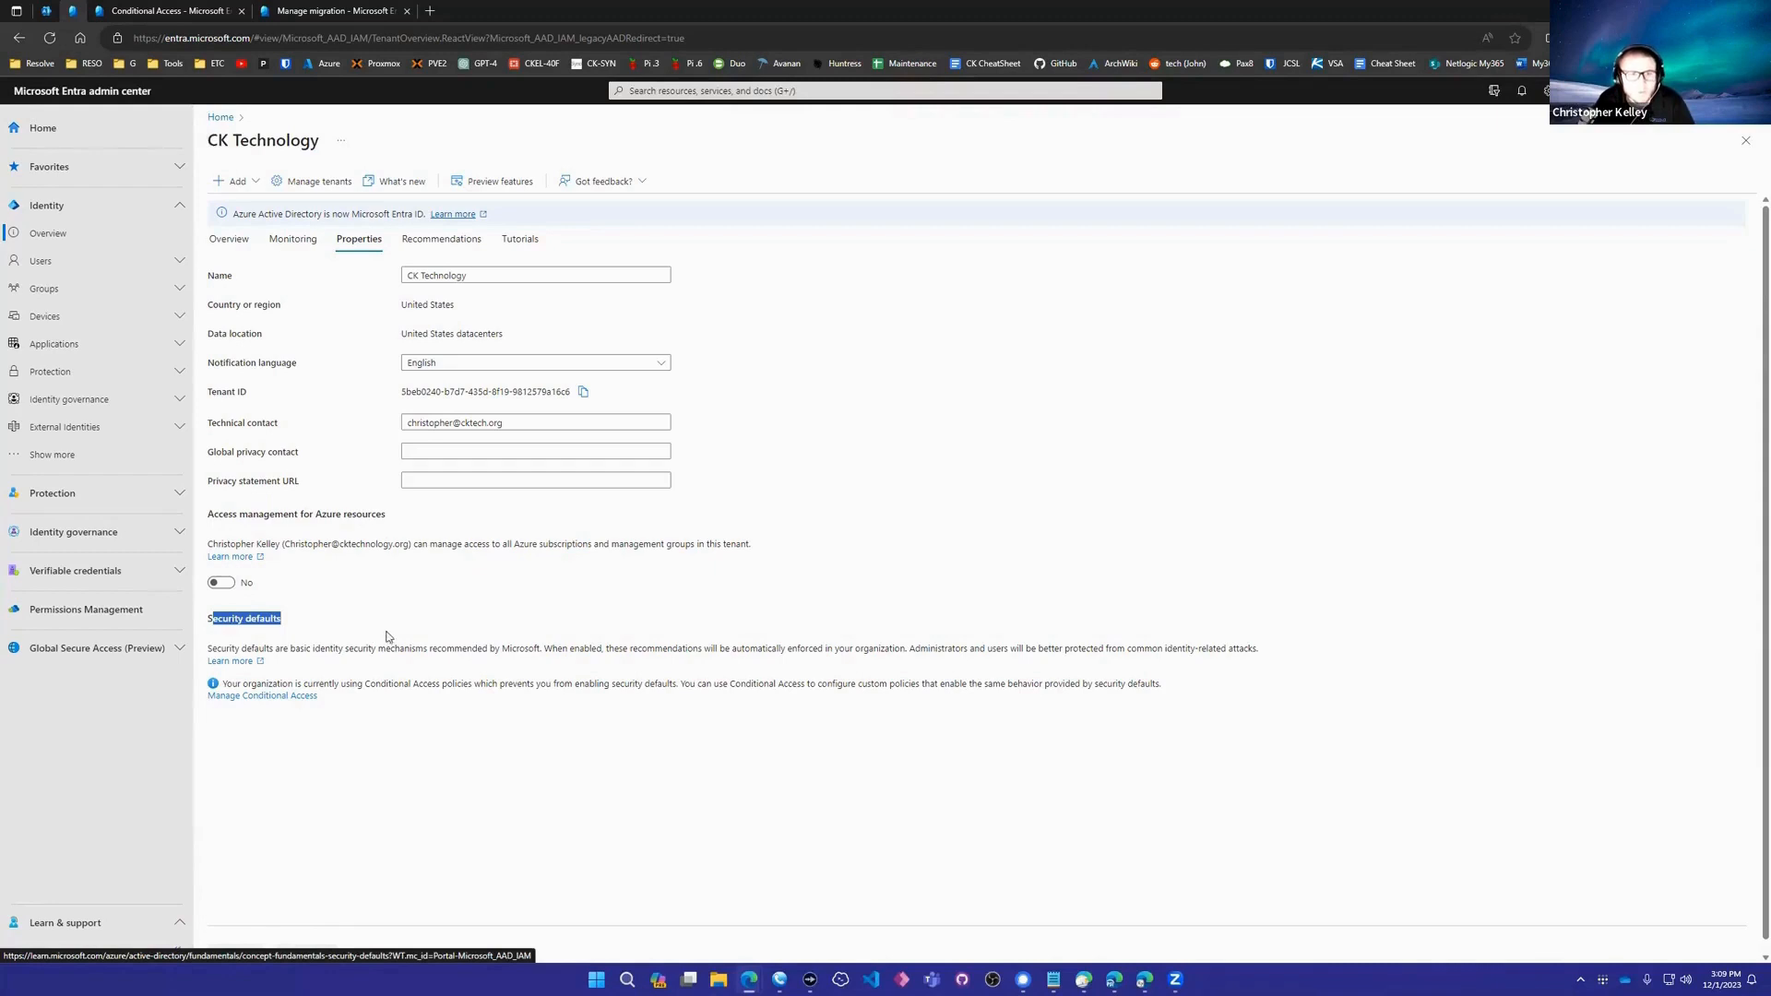
{"action": "left_click", "coordinate": [184, 9]}
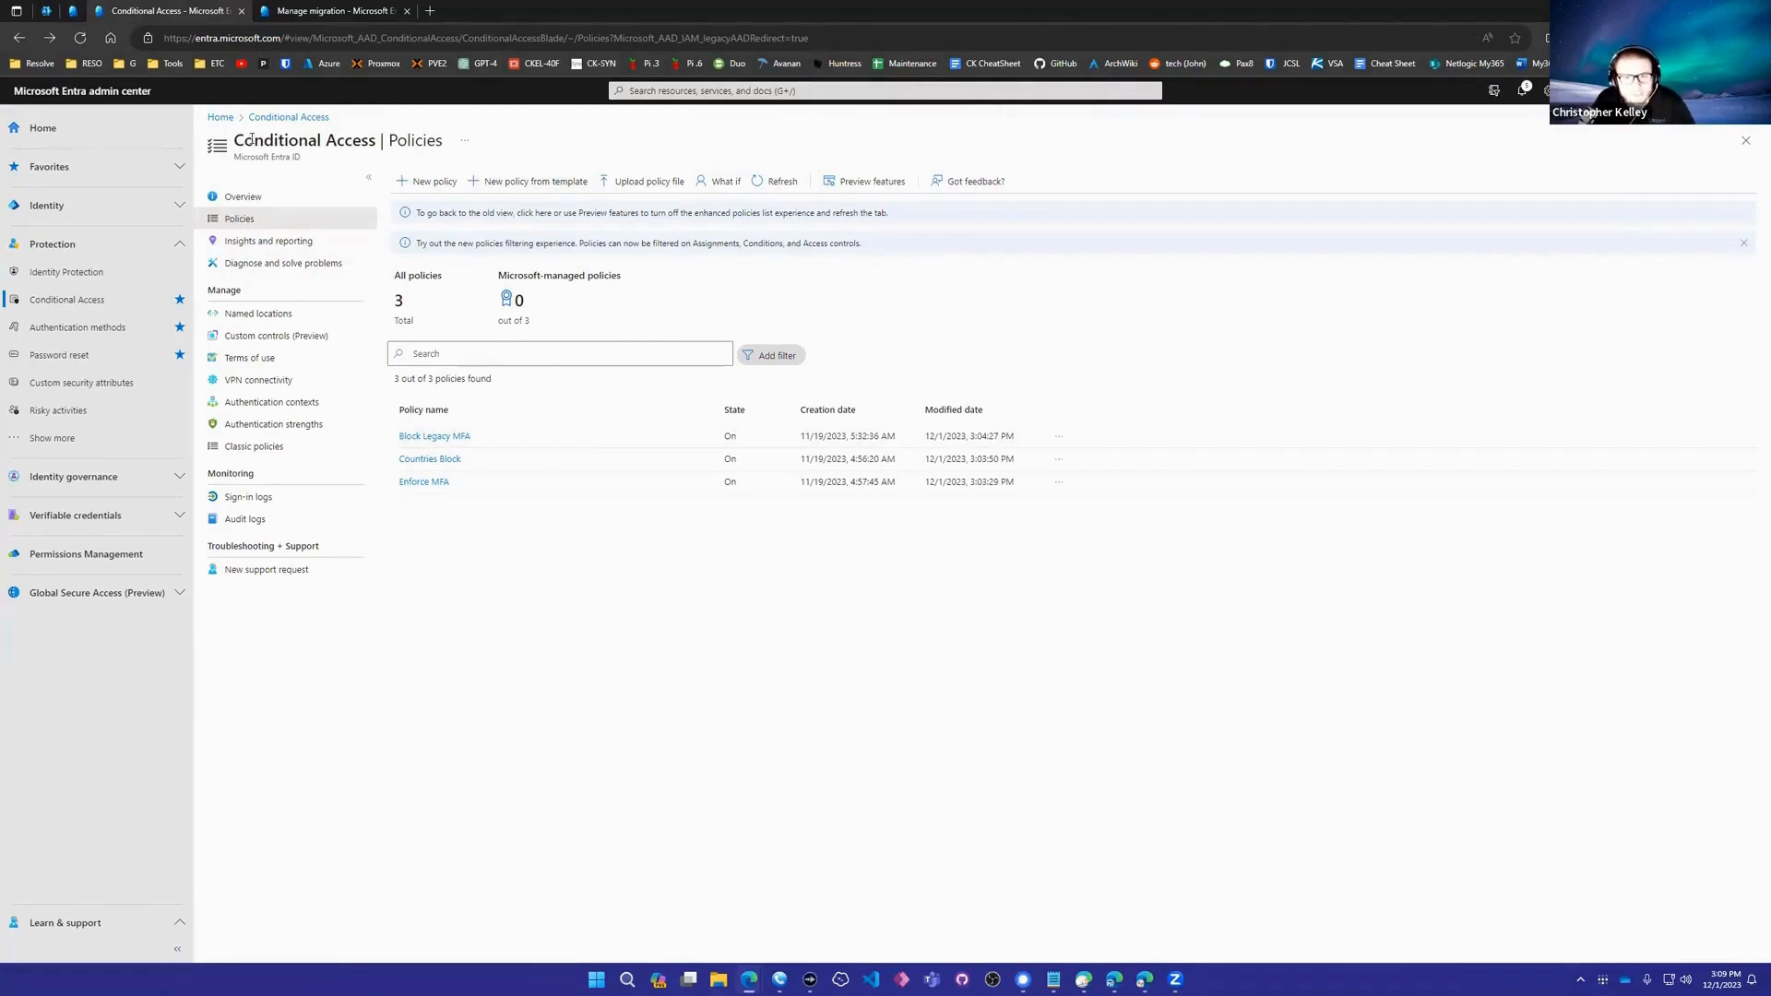
- Review the Enforce MFA, Block Legacy MFA and Countries Block policies, then open Named locations
{"action": "left_click_drag", "start_coordinate": [253, 140], "coordinate": [470, 261]}
{"action": "left_click_drag", "start_coordinate": [550, 495], "coordinate": [540, 523]}
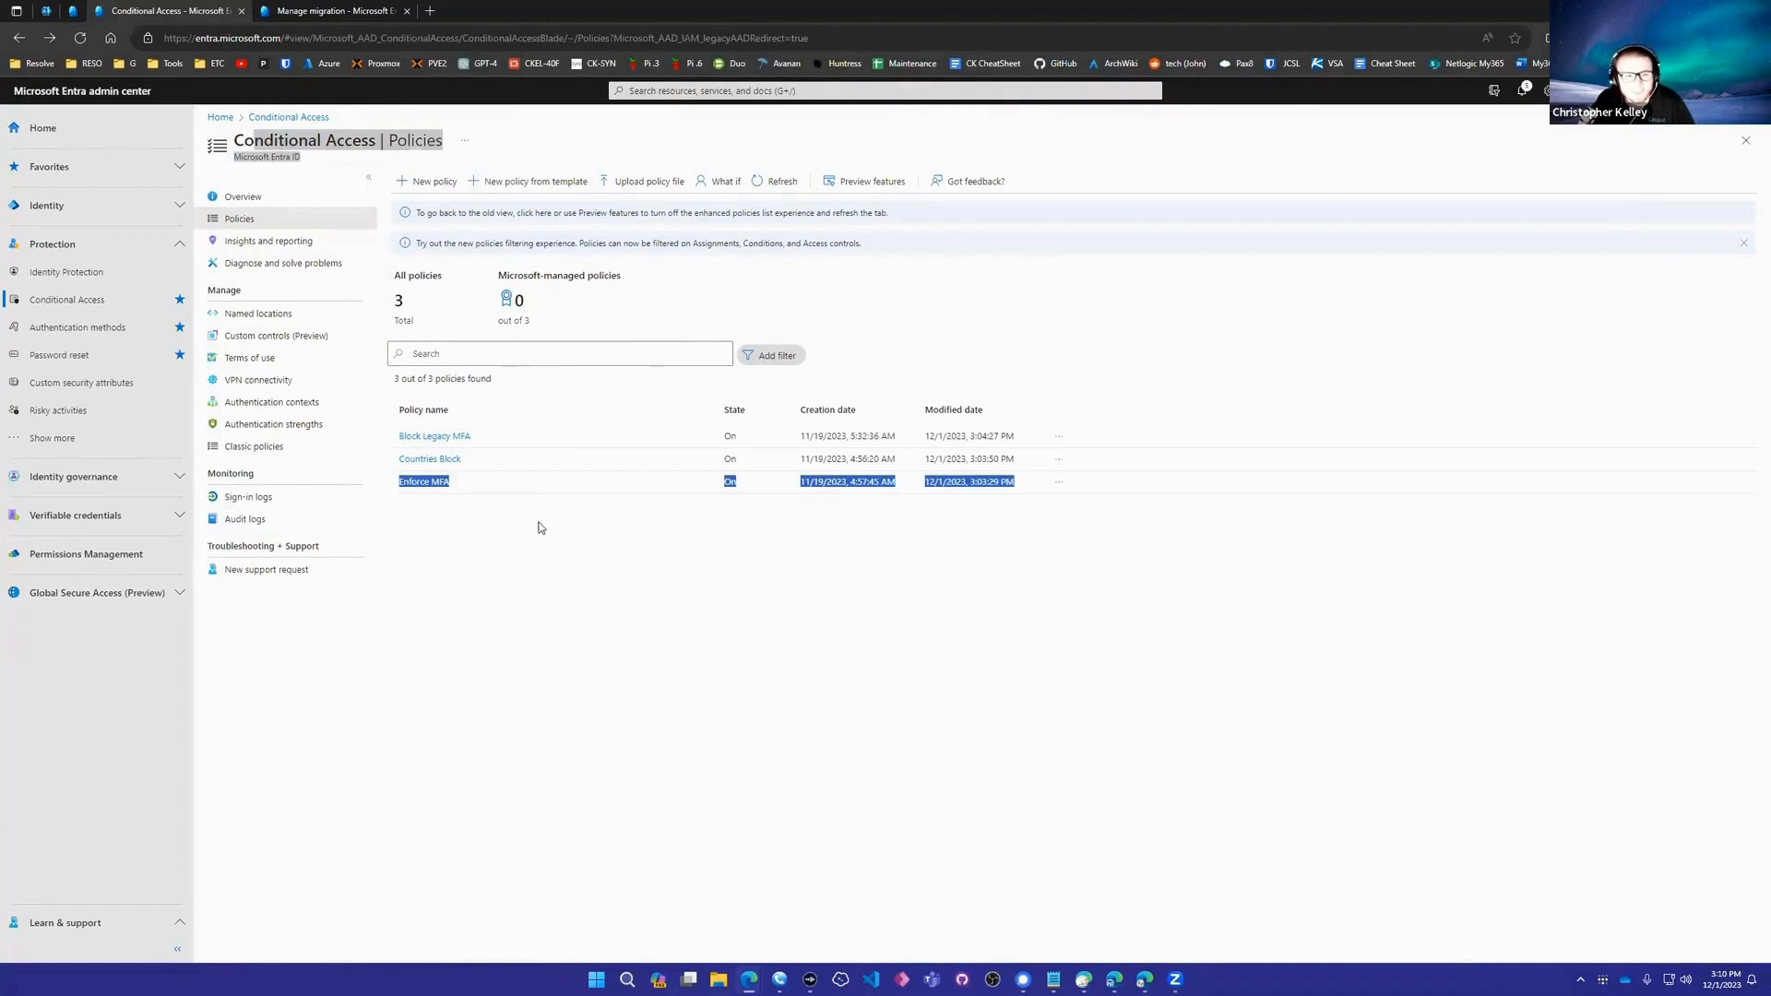
{"action": "left_click", "coordinate": [472, 516]}
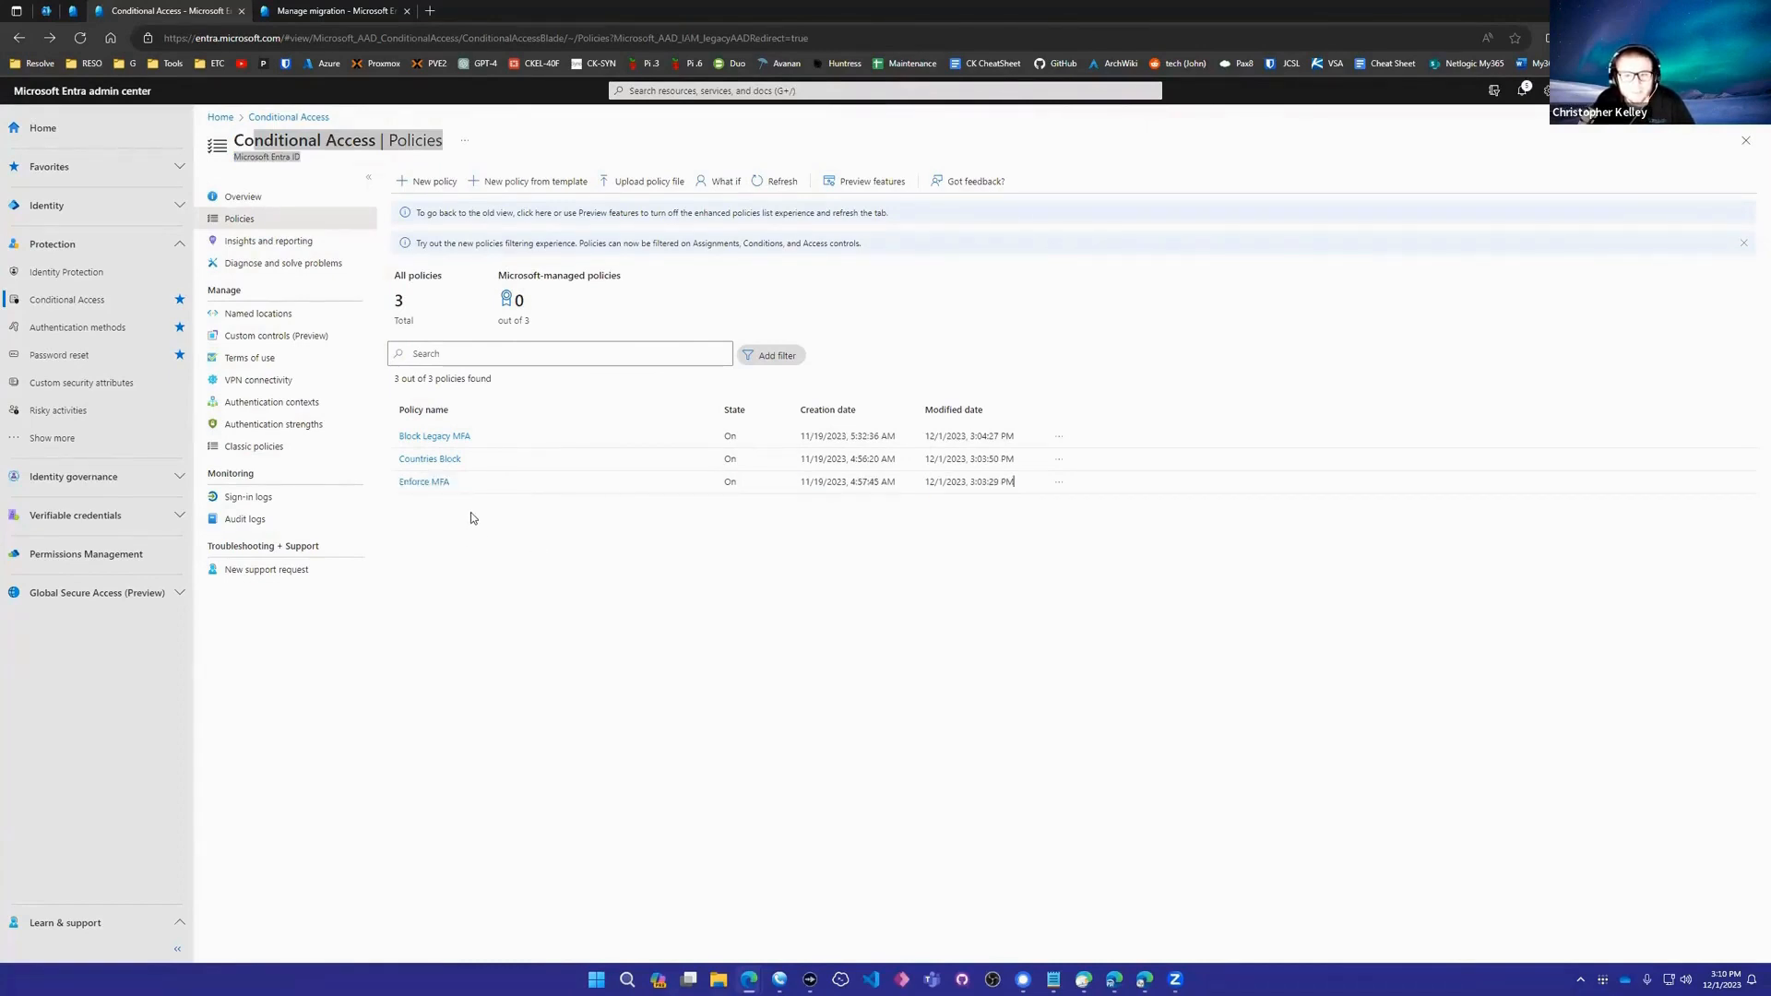
{"action": "left_click_drag", "start_coordinate": [414, 468], "coordinate": [486, 470]}
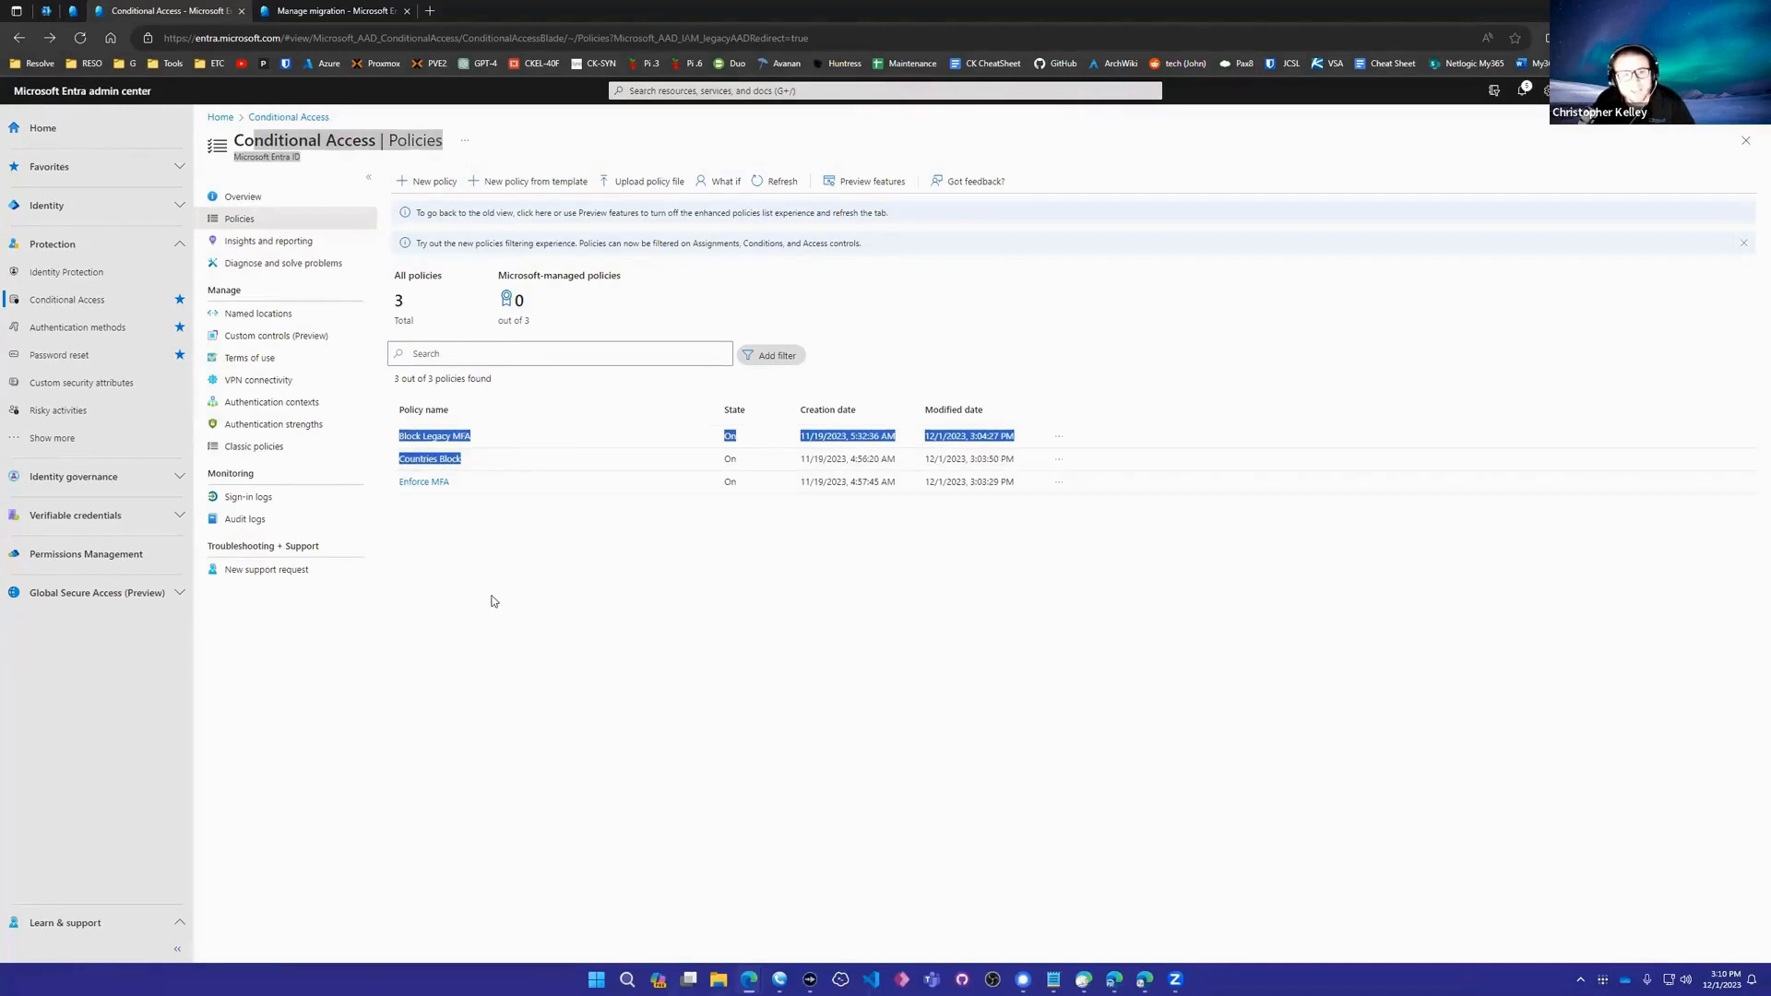
{"action": "left_click", "coordinate": [454, 567]}
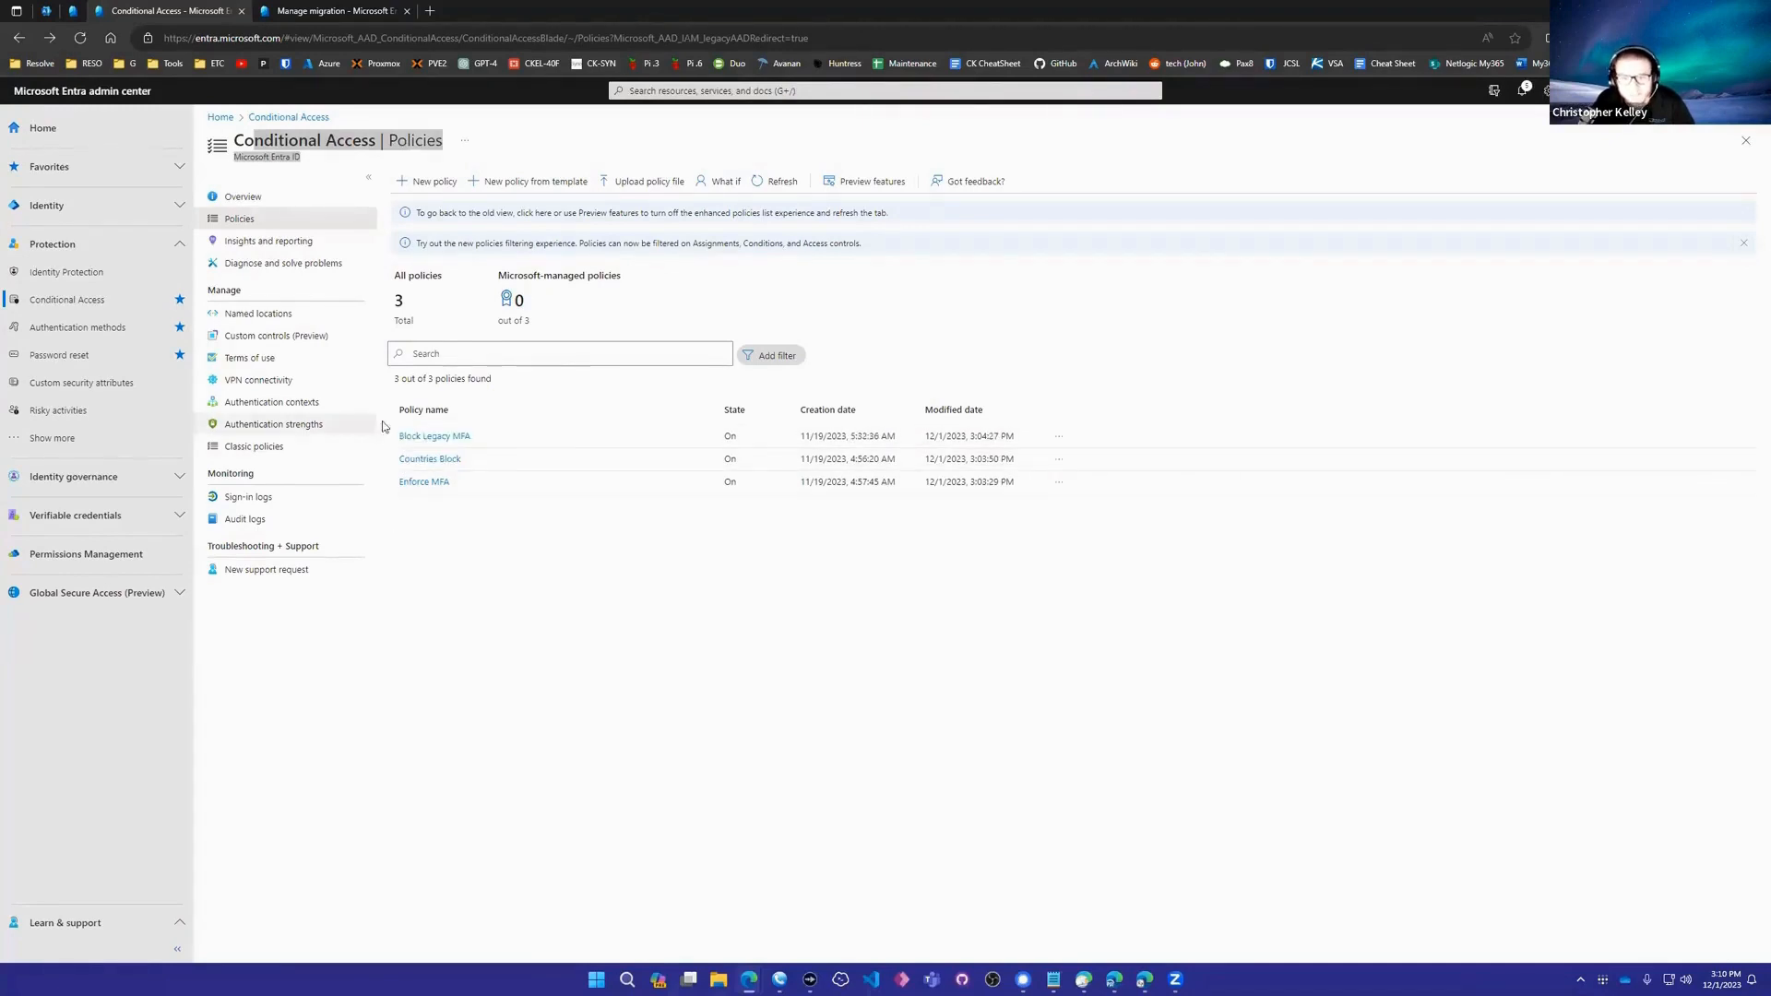
{"action": "left_click_drag", "start_coordinate": [392, 435], "coordinate": [506, 453]}
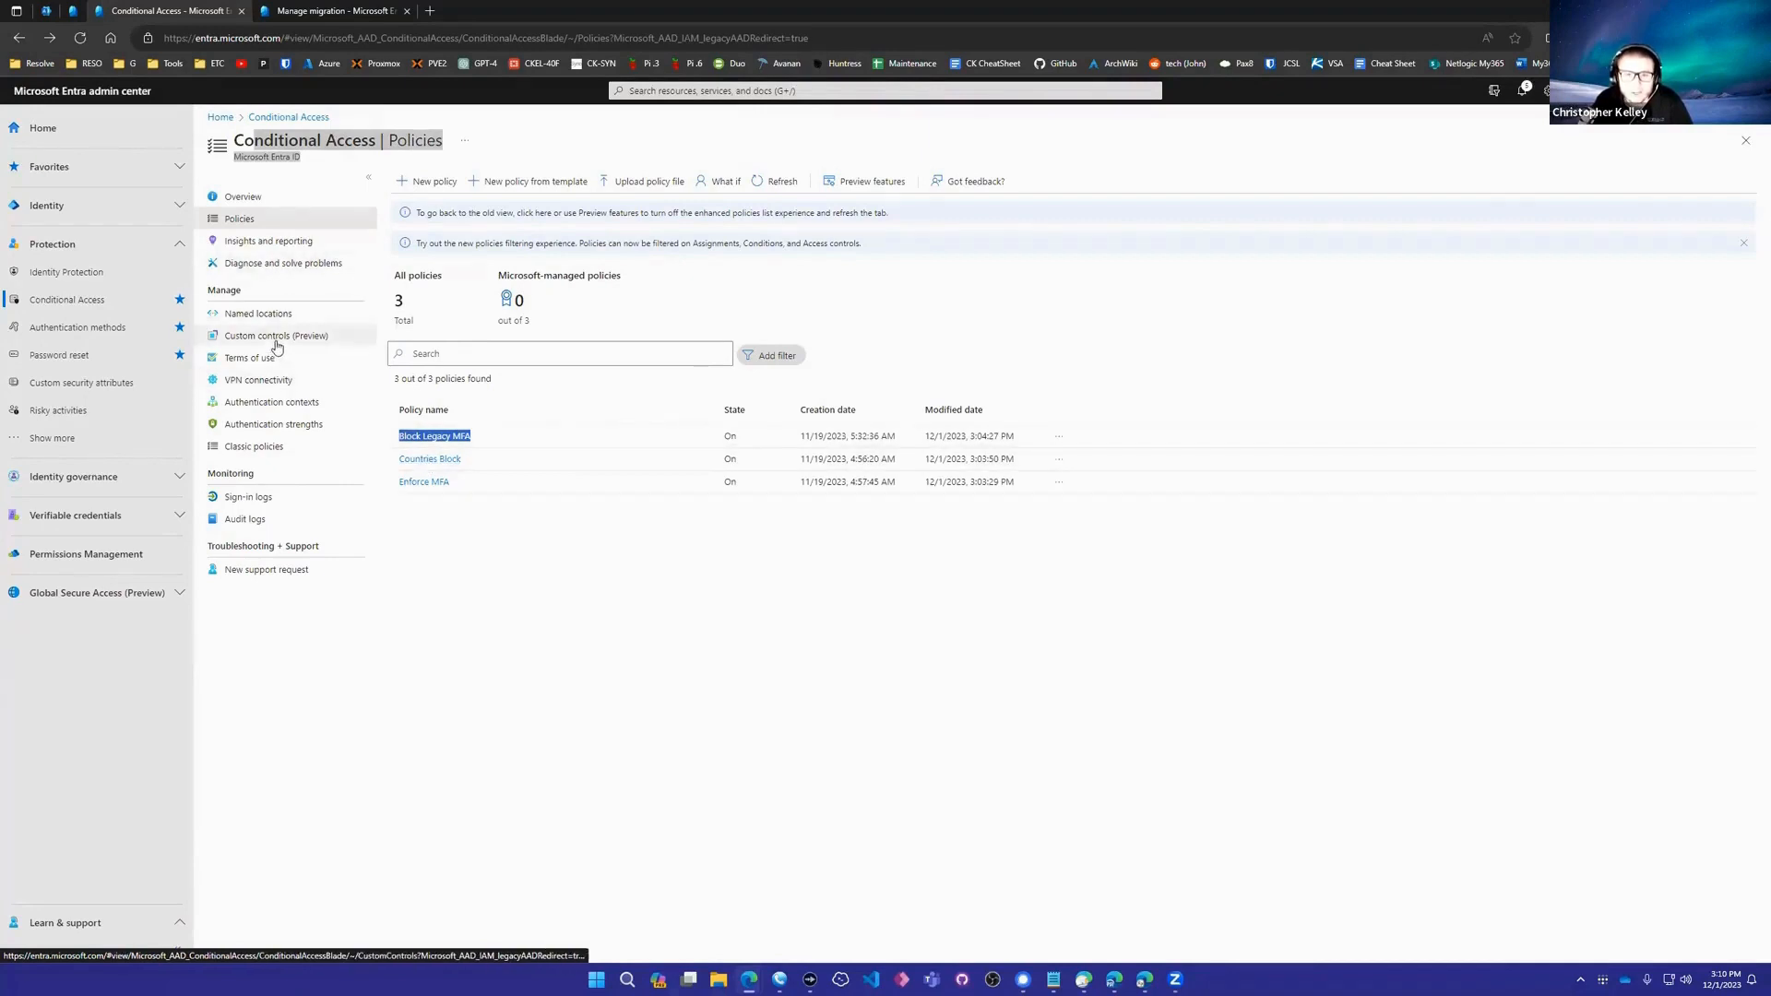
{"action": "left_click", "coordinate": [257, 313]}
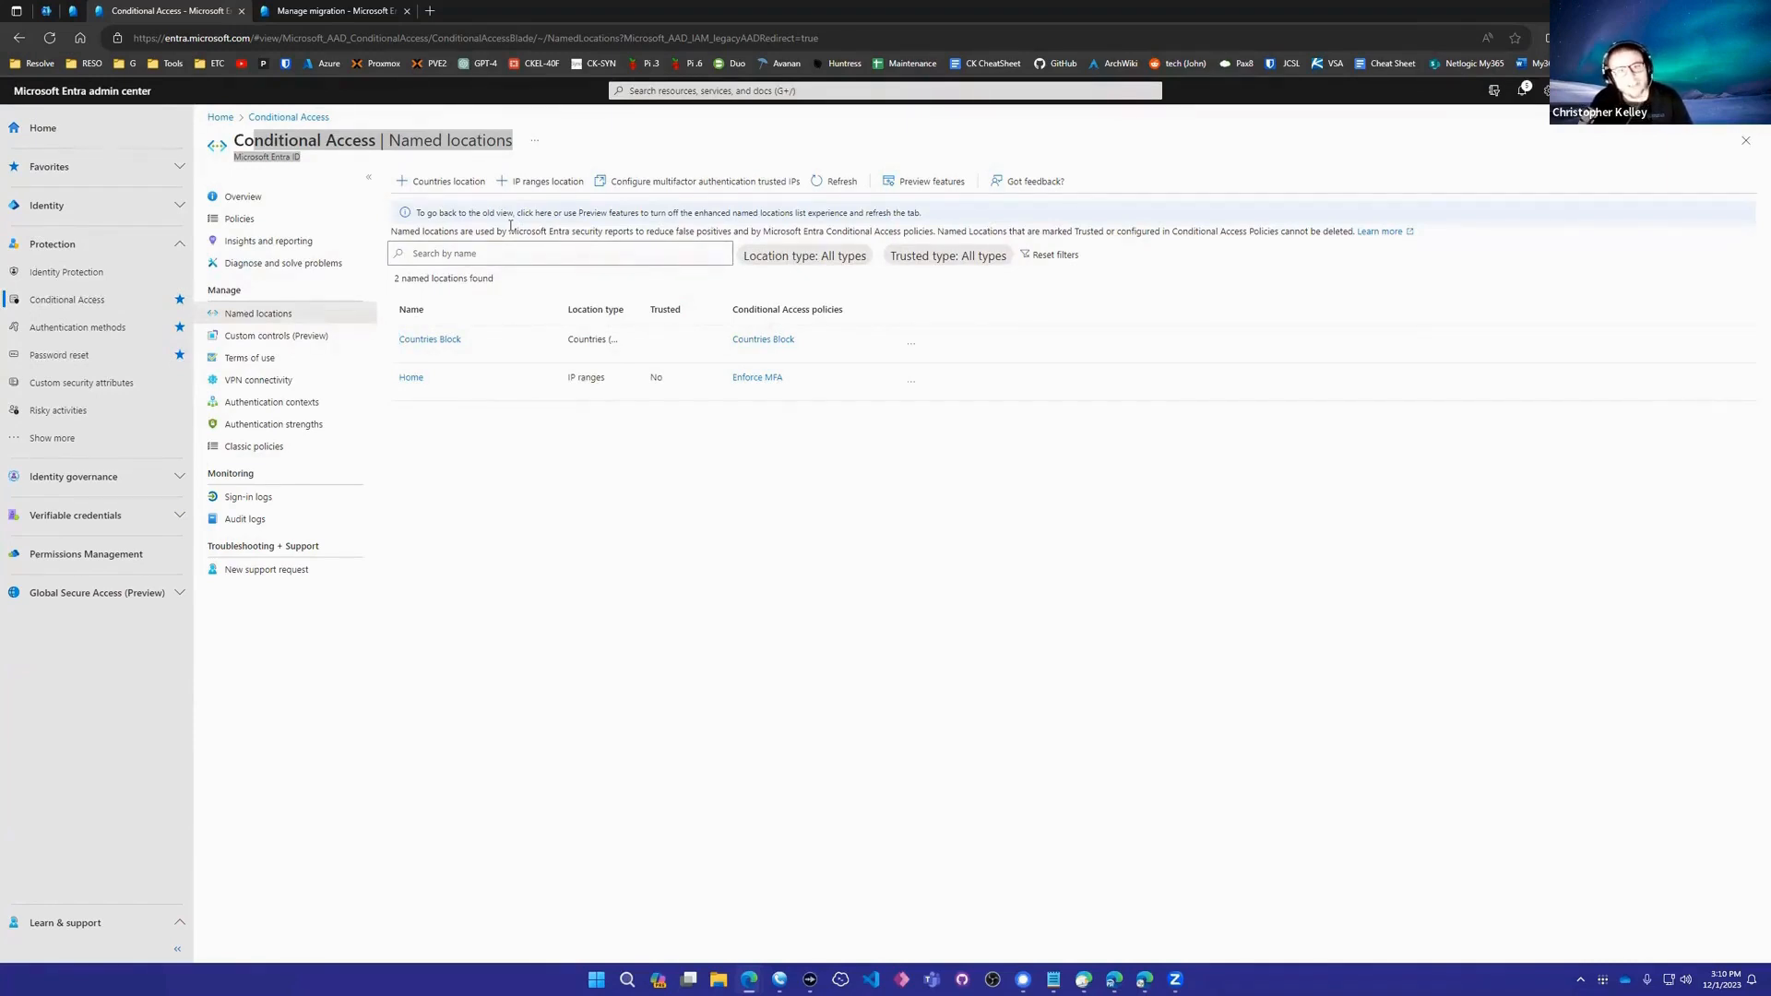
- Check the Home location's single IP range, then open the Countries Block location
{"action": "left_click", "coordinate": [409, 379]}
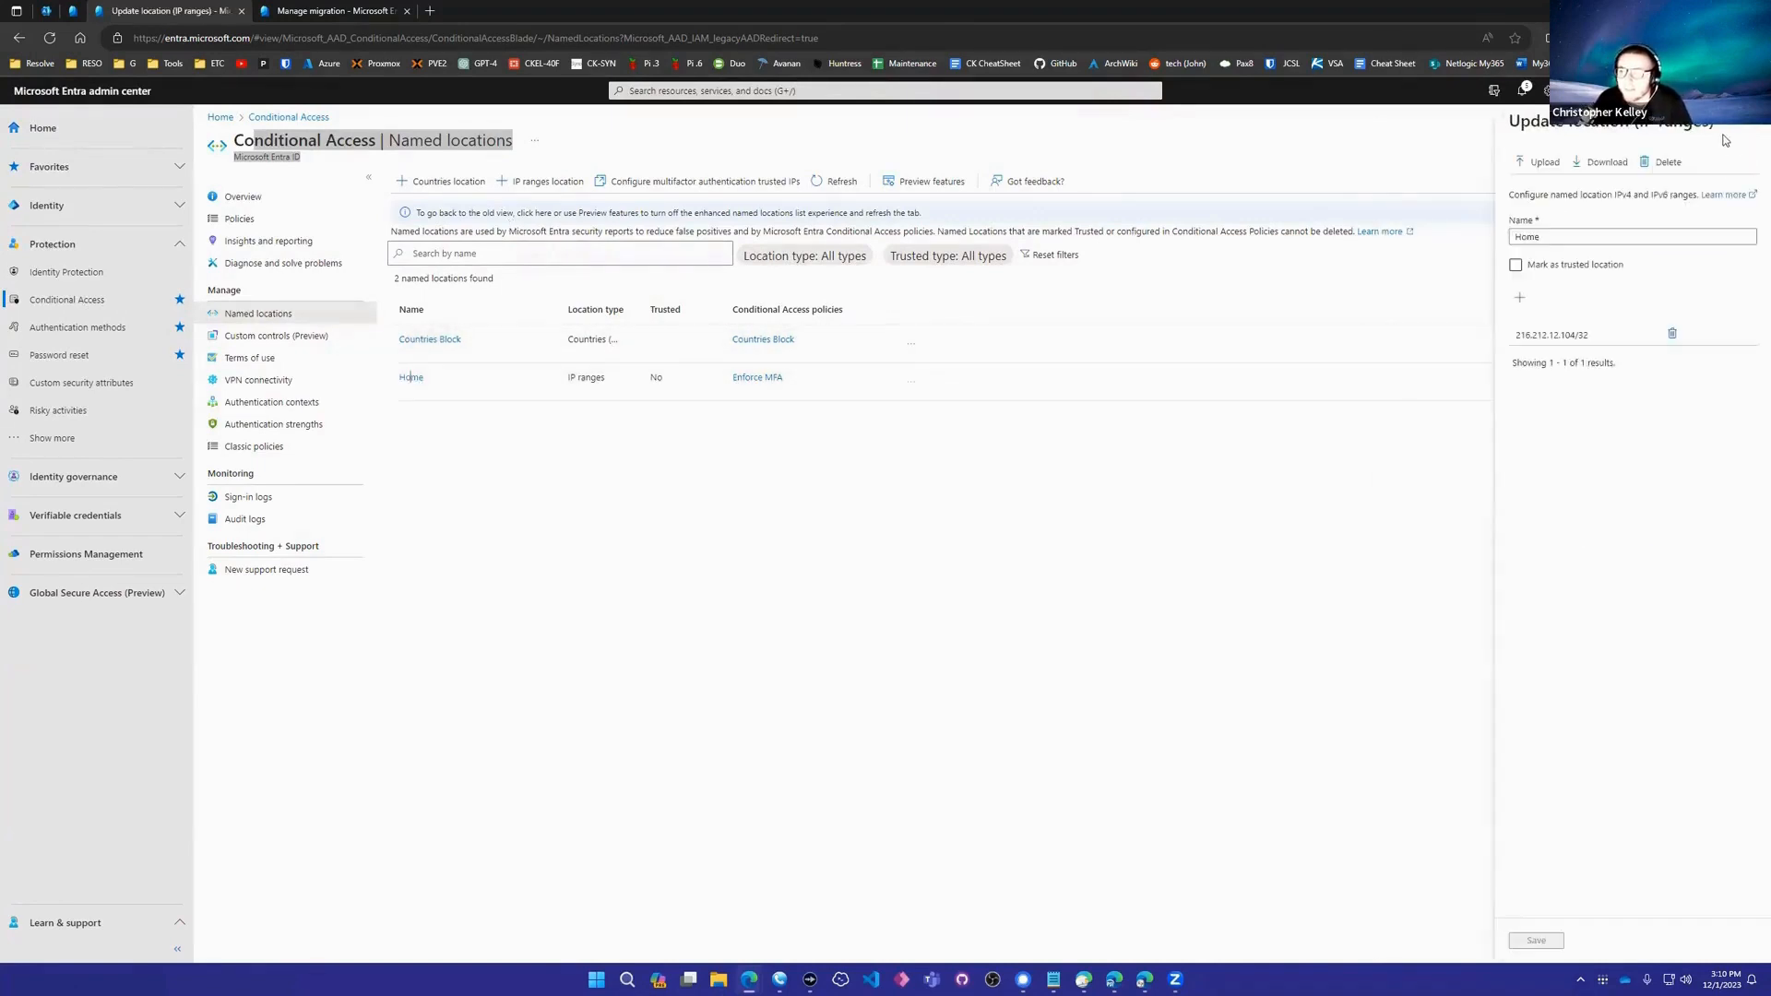
{"action": "left_click_drag", "start_coordinate": [1515, 338], "coordinate": [1623, 337]}
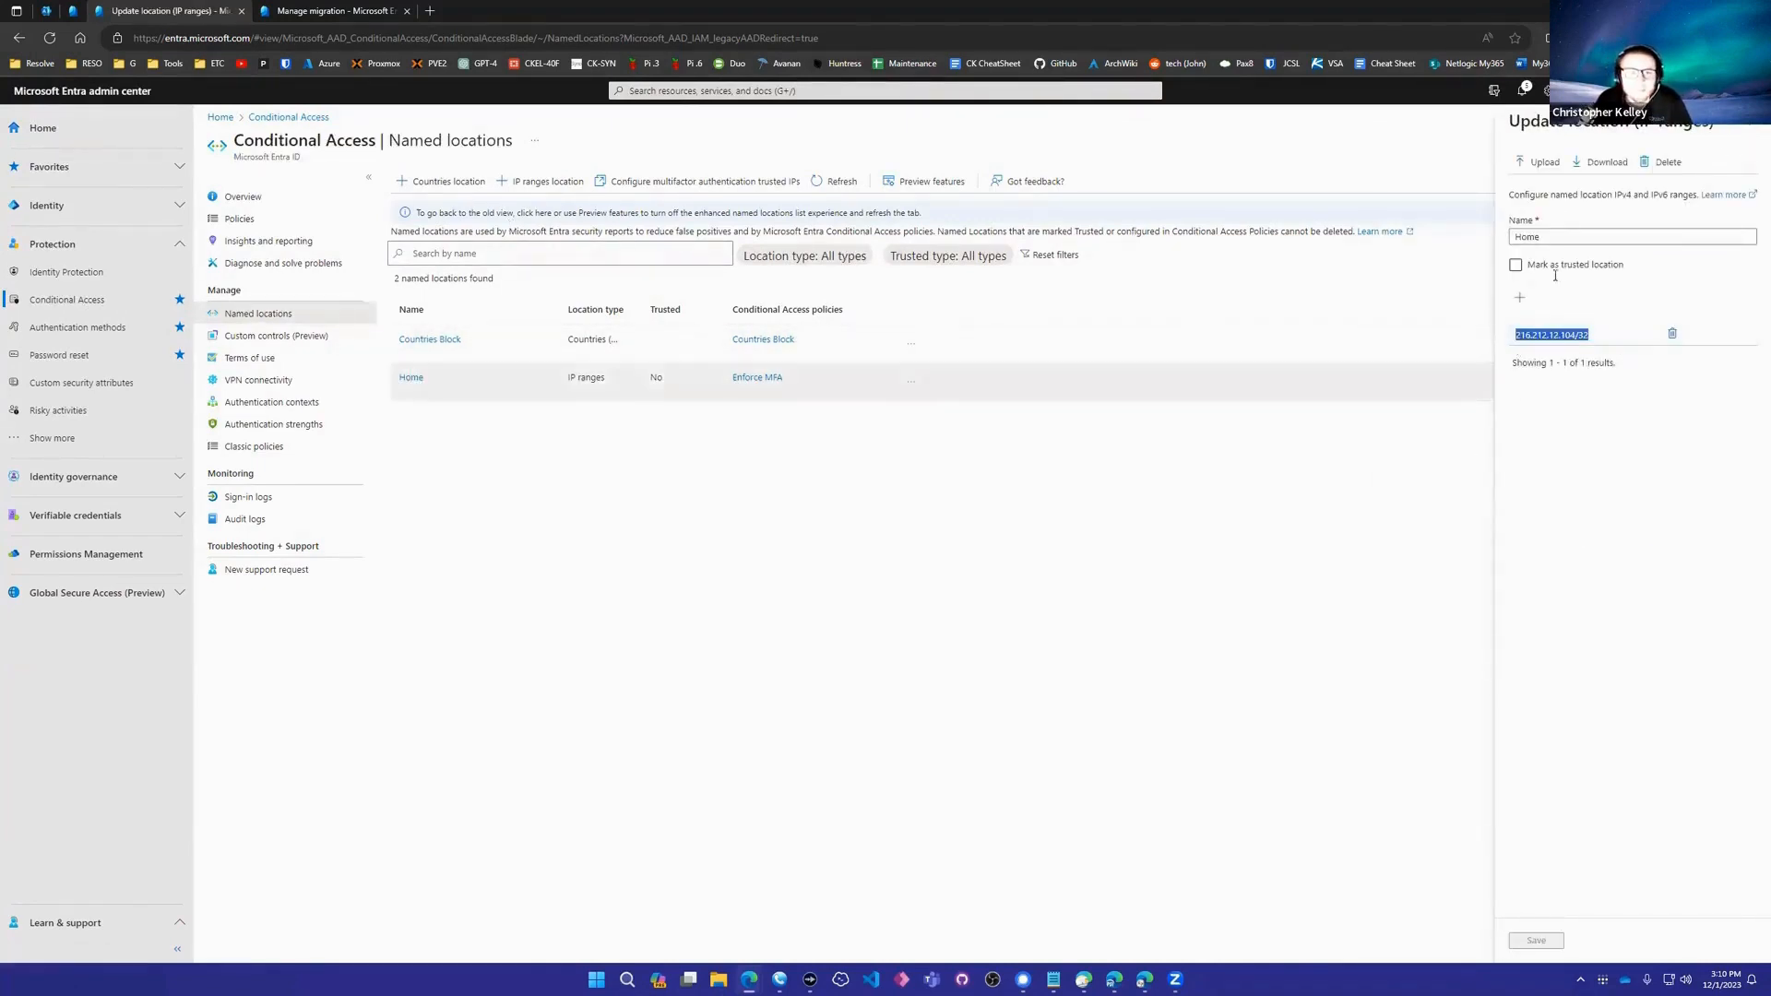
{"action": "left_click", "coordinate": [430, 339]}
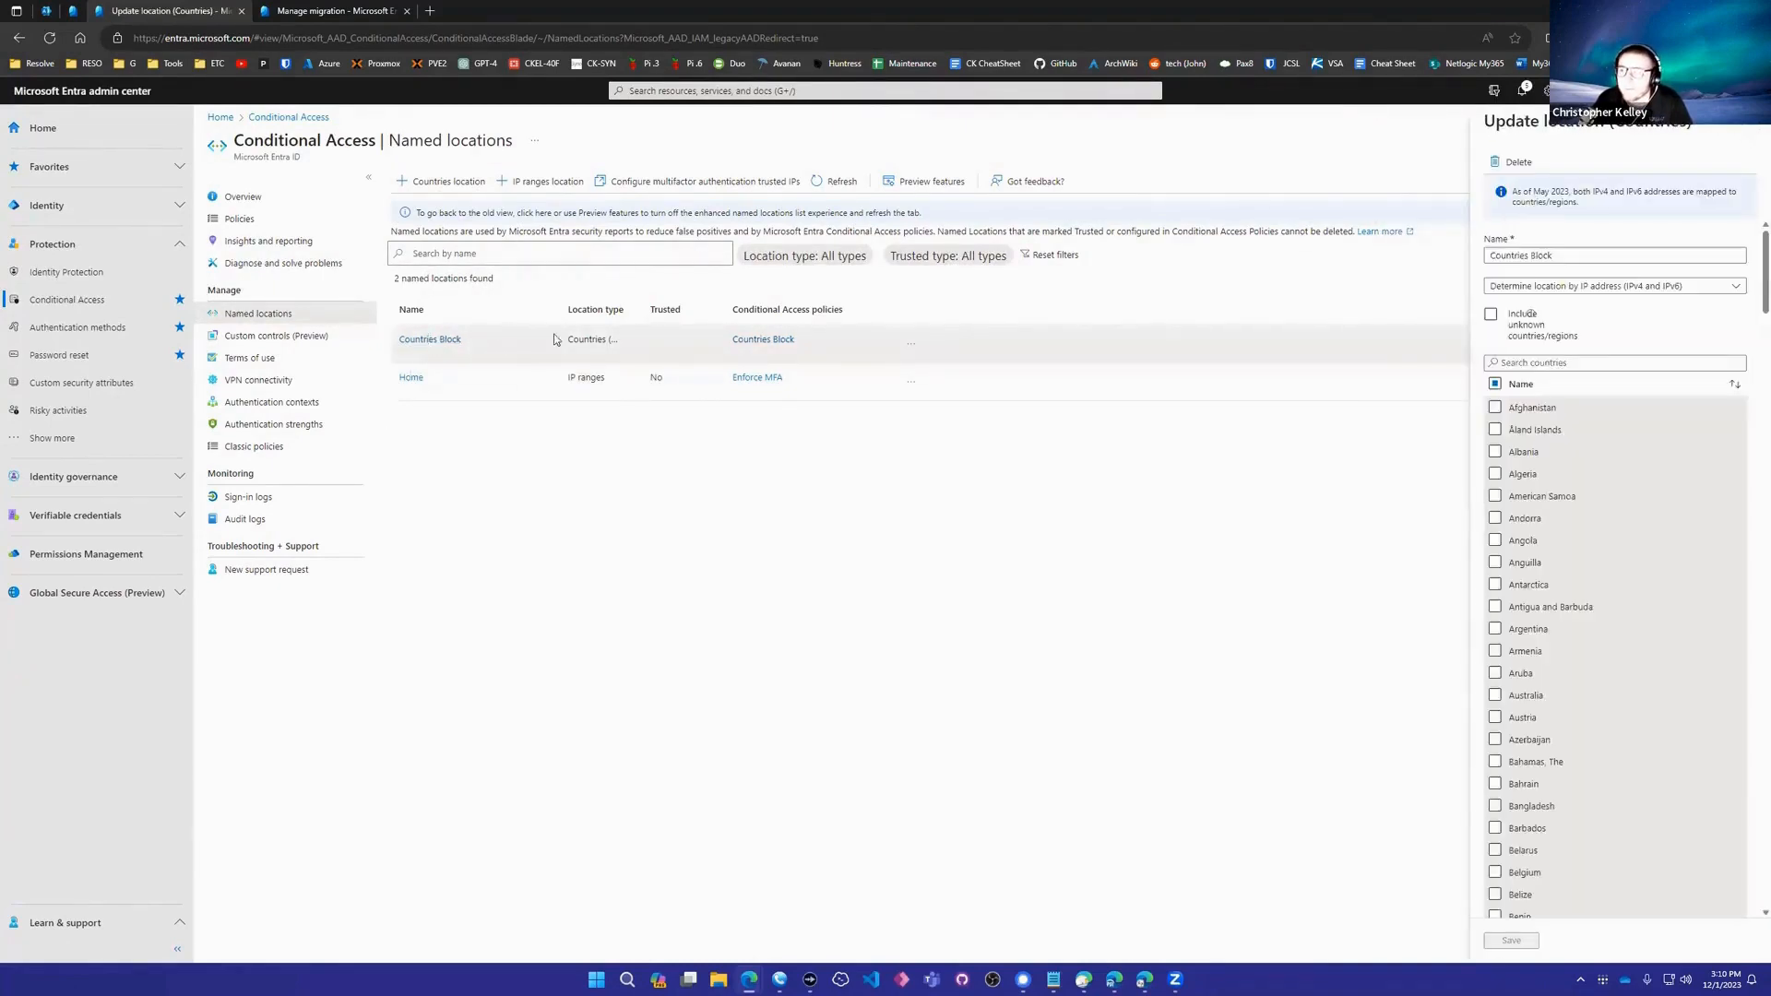
- Confirm United States is the only unchecked country in Countries Block, then return to Policies
{"action": "scroll", "coordinate": [1571, 500], "scroll_direction": "down", "scroll_amount": 3}
{"action": "scroll", "coordinate": [1572, 493], "scroll_direction": "down", "scroll_amount": 6}
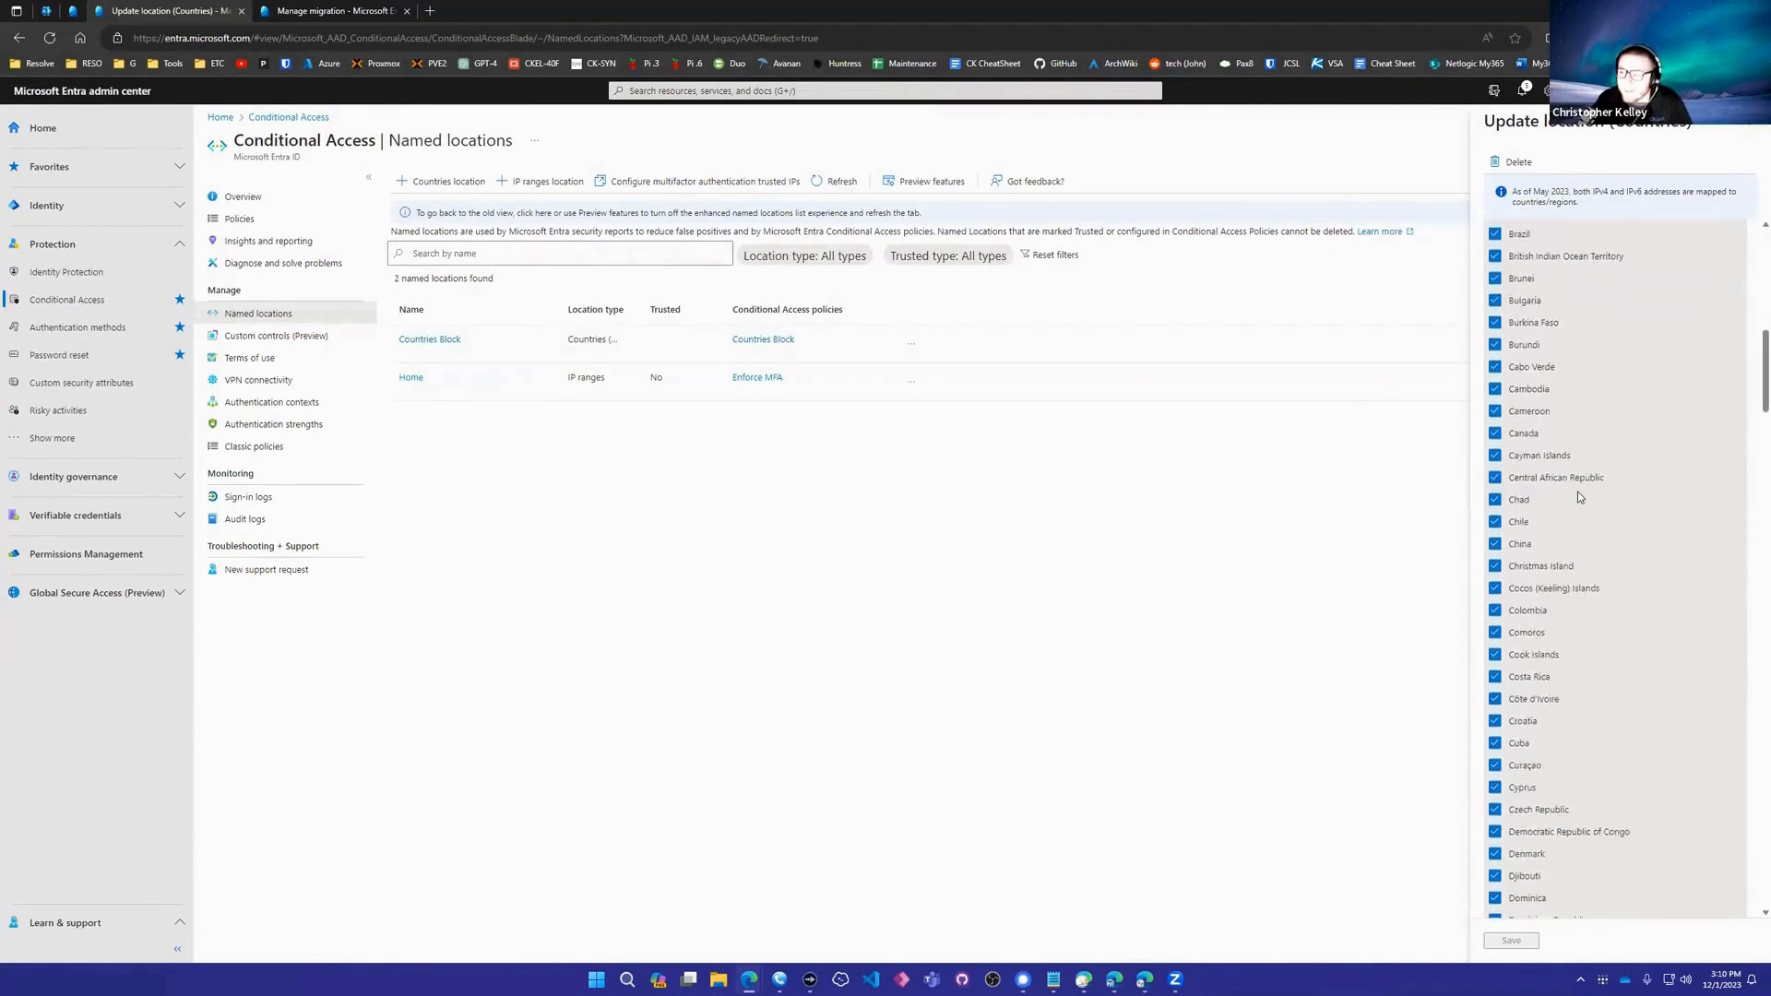
{"action": "scroll", "coordinate": [1572, 484], "scroll_direction": "down", "scroll_amount": 20}
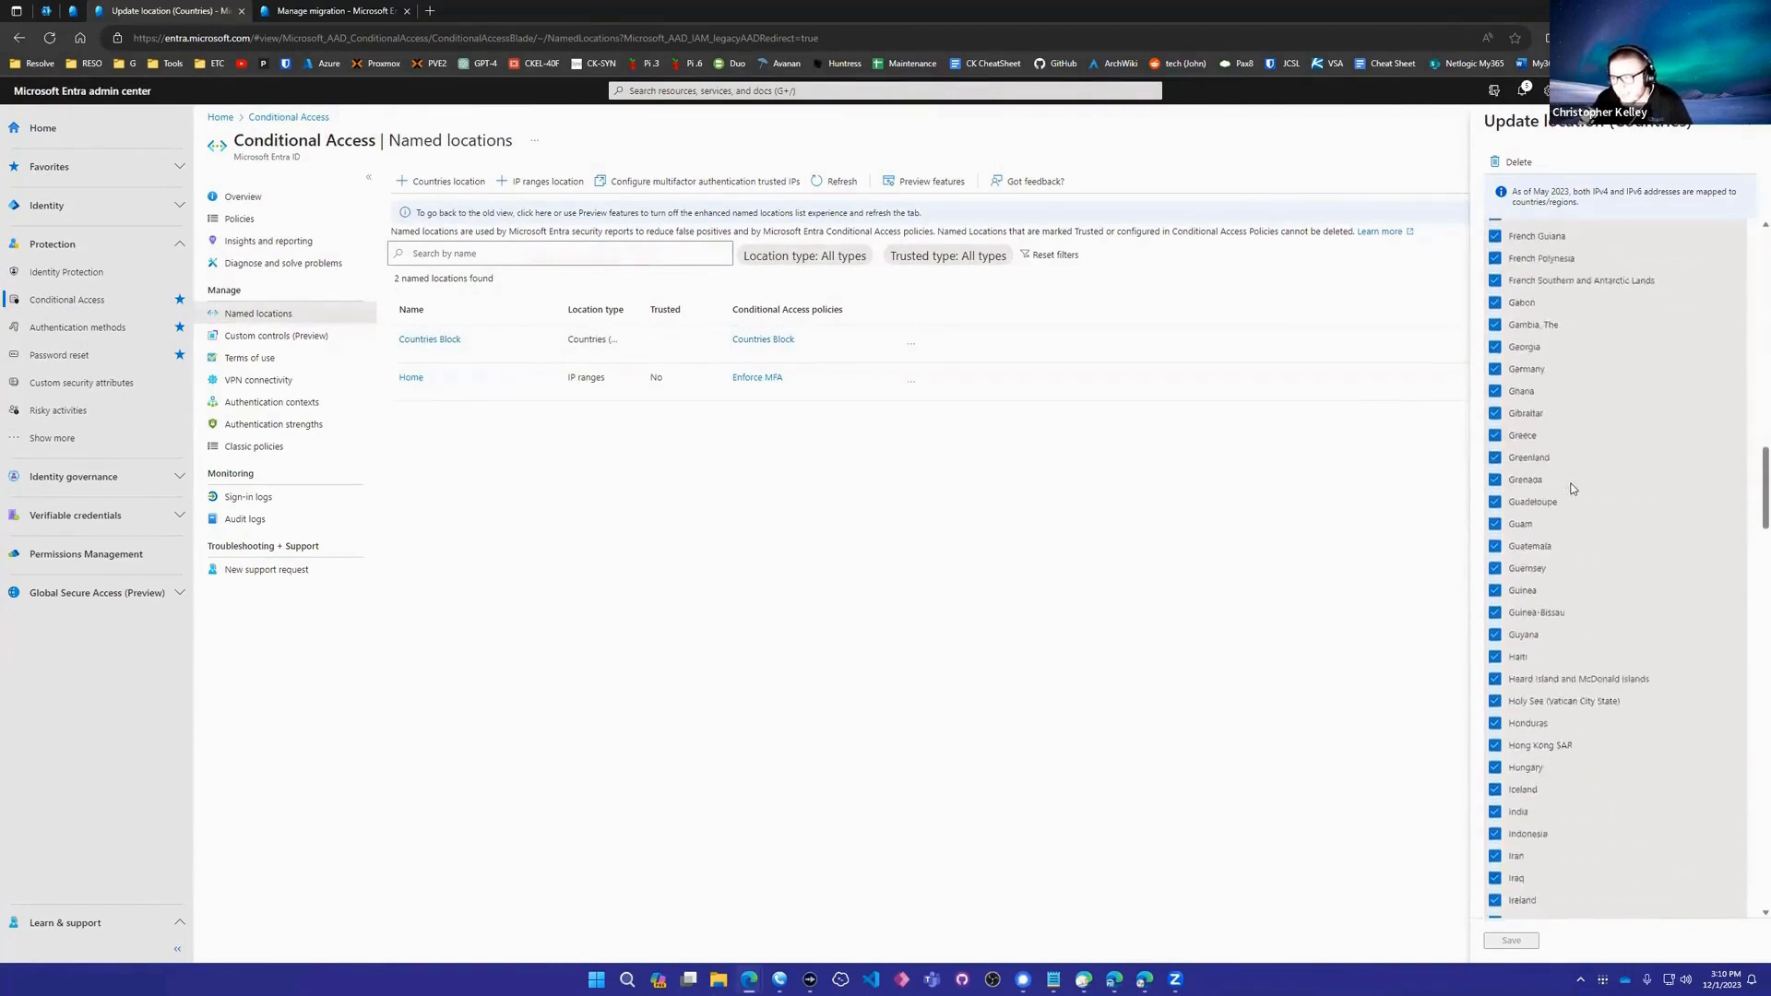
{"action": "scroll", "coordinate": [1566, 489], "scroll_direction": "down", "scroll_amount": 8}
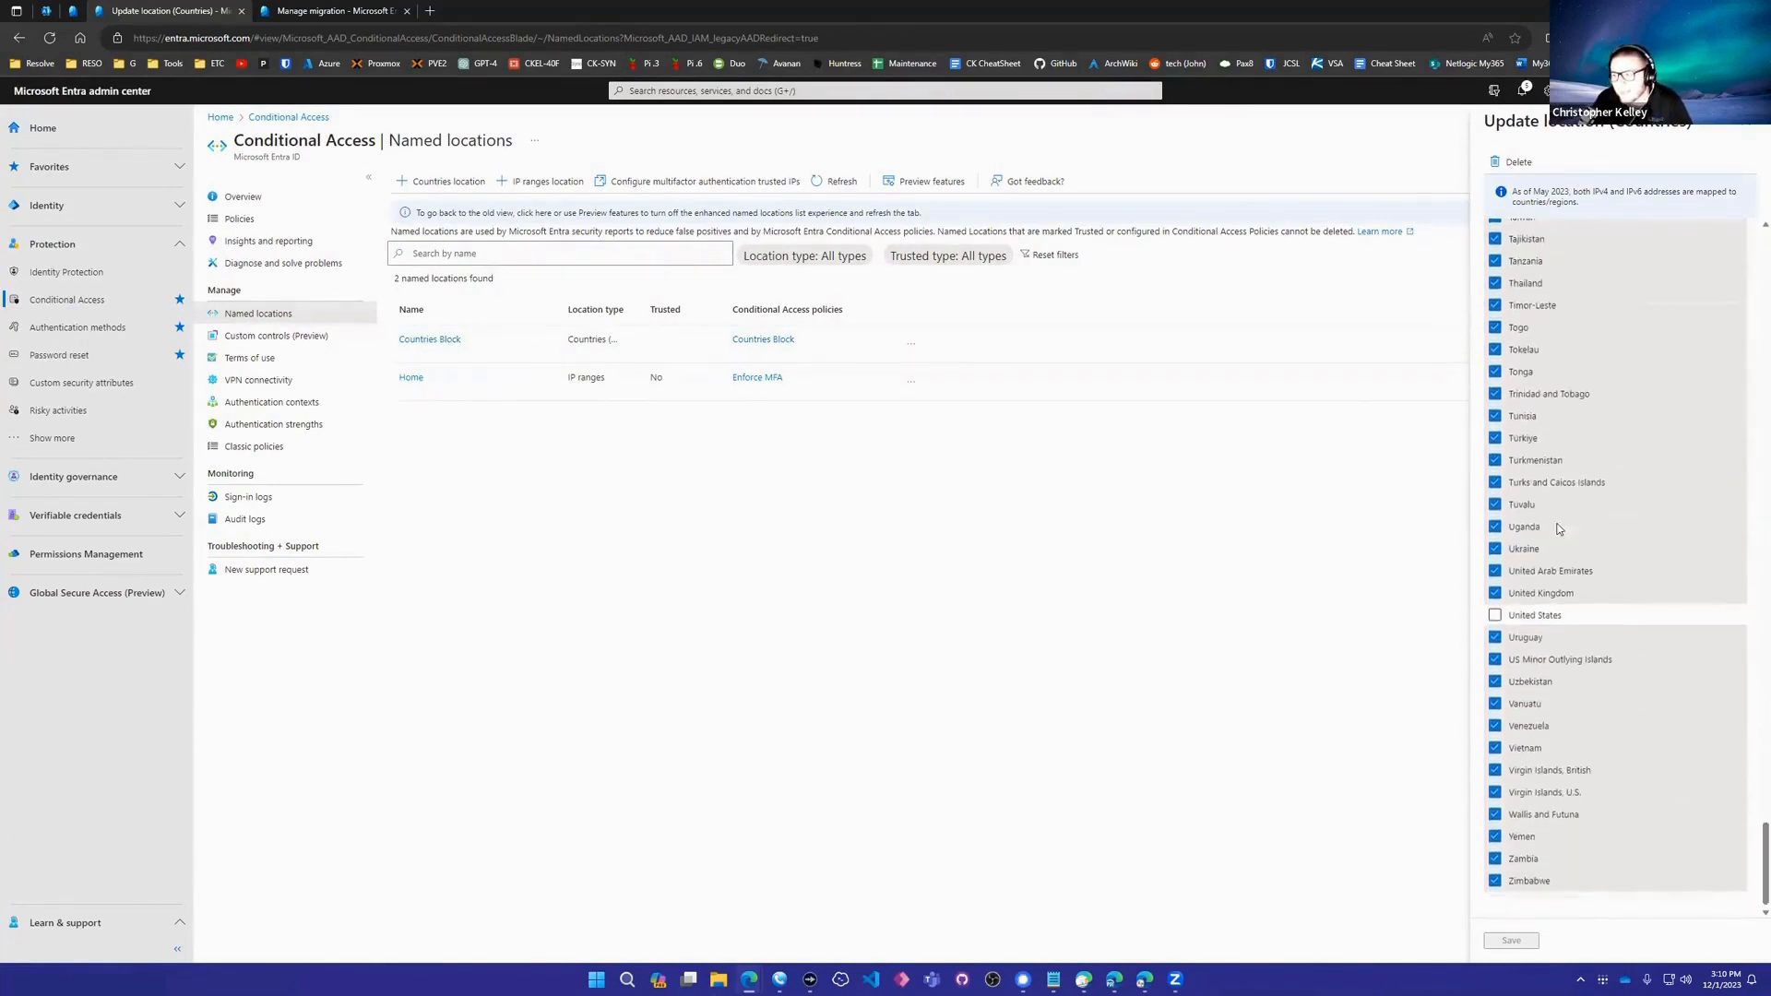
{"action": "scroll", "coordinate": [1591, 681], "scroll_direction": "up", "scroll_amount": 5}
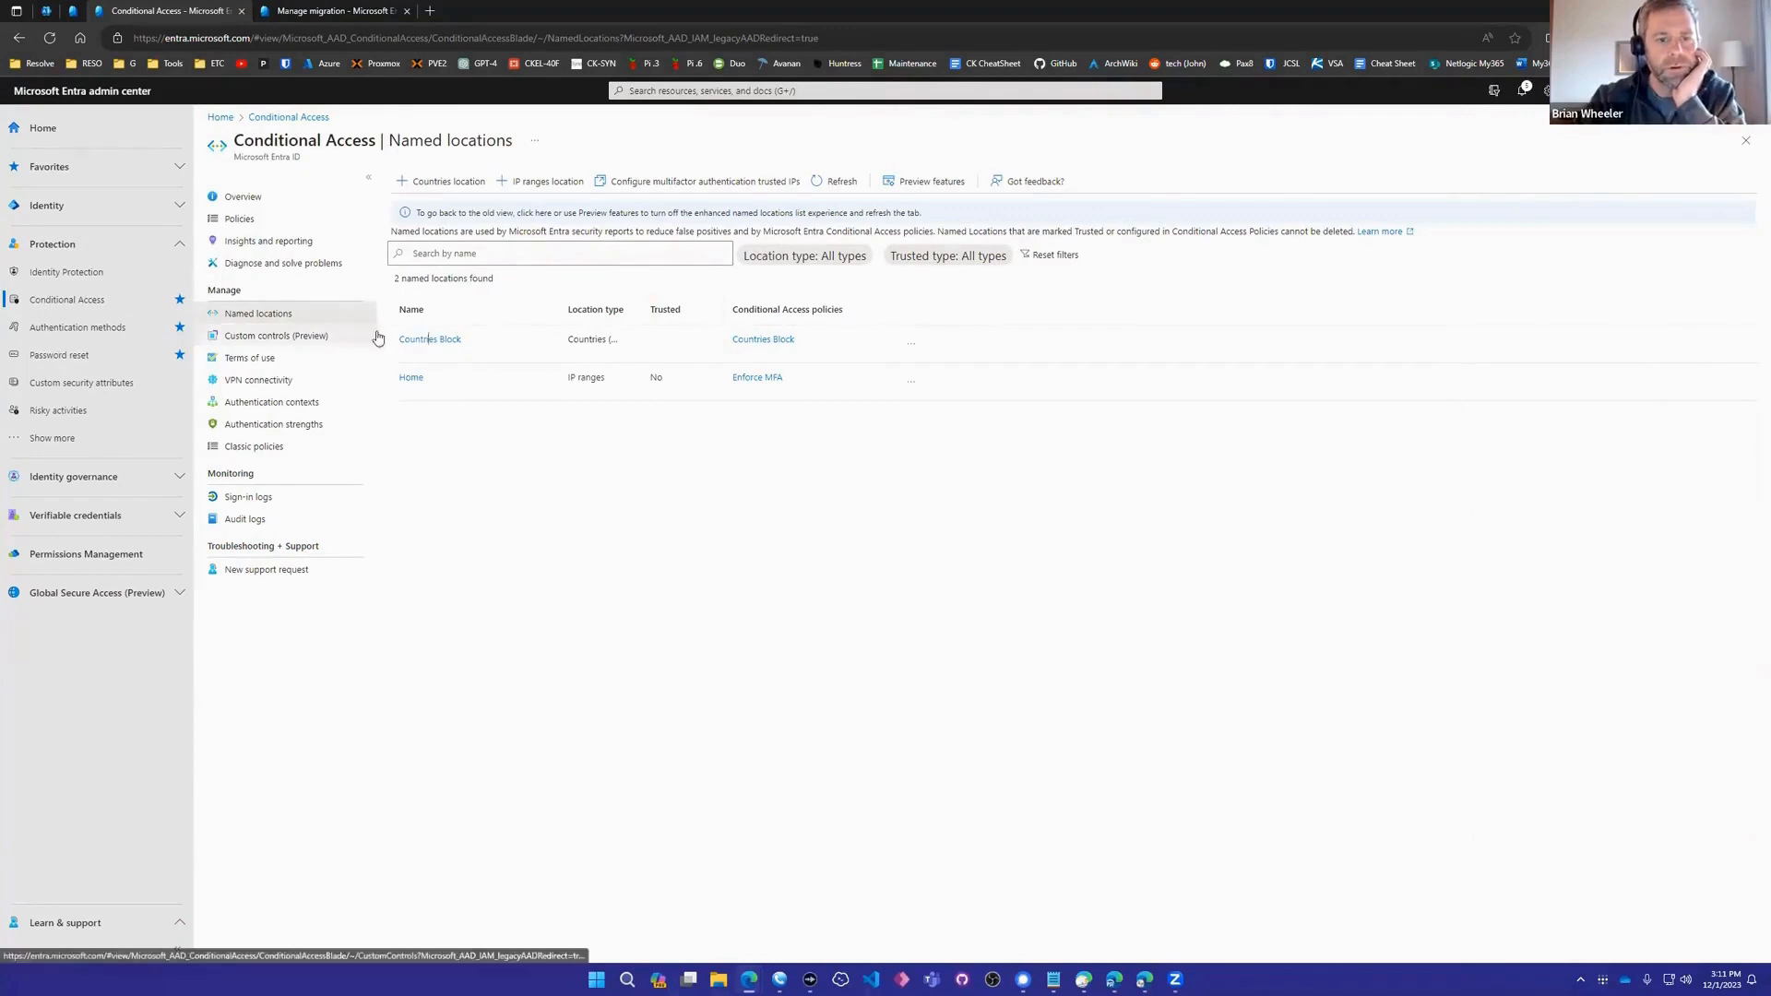
{"action": "left_click", "coordinate": [432, 339]}
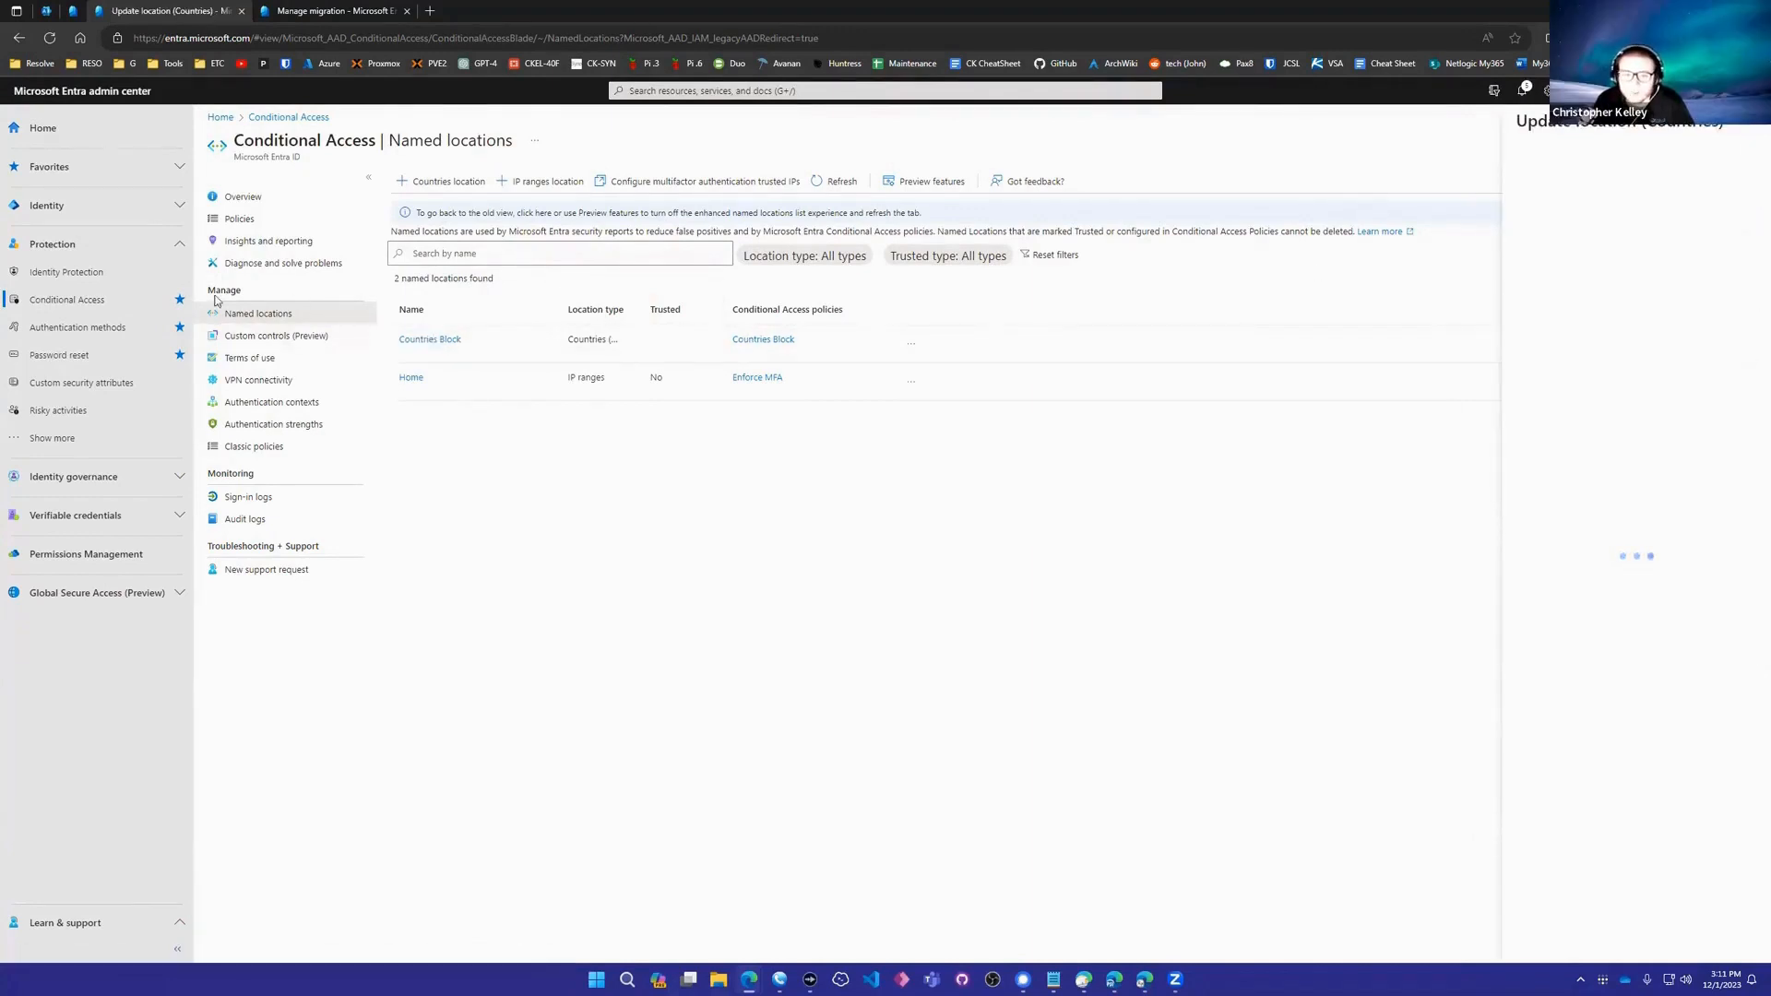
{"action": "left_click", "coordinate": [250, 225]}
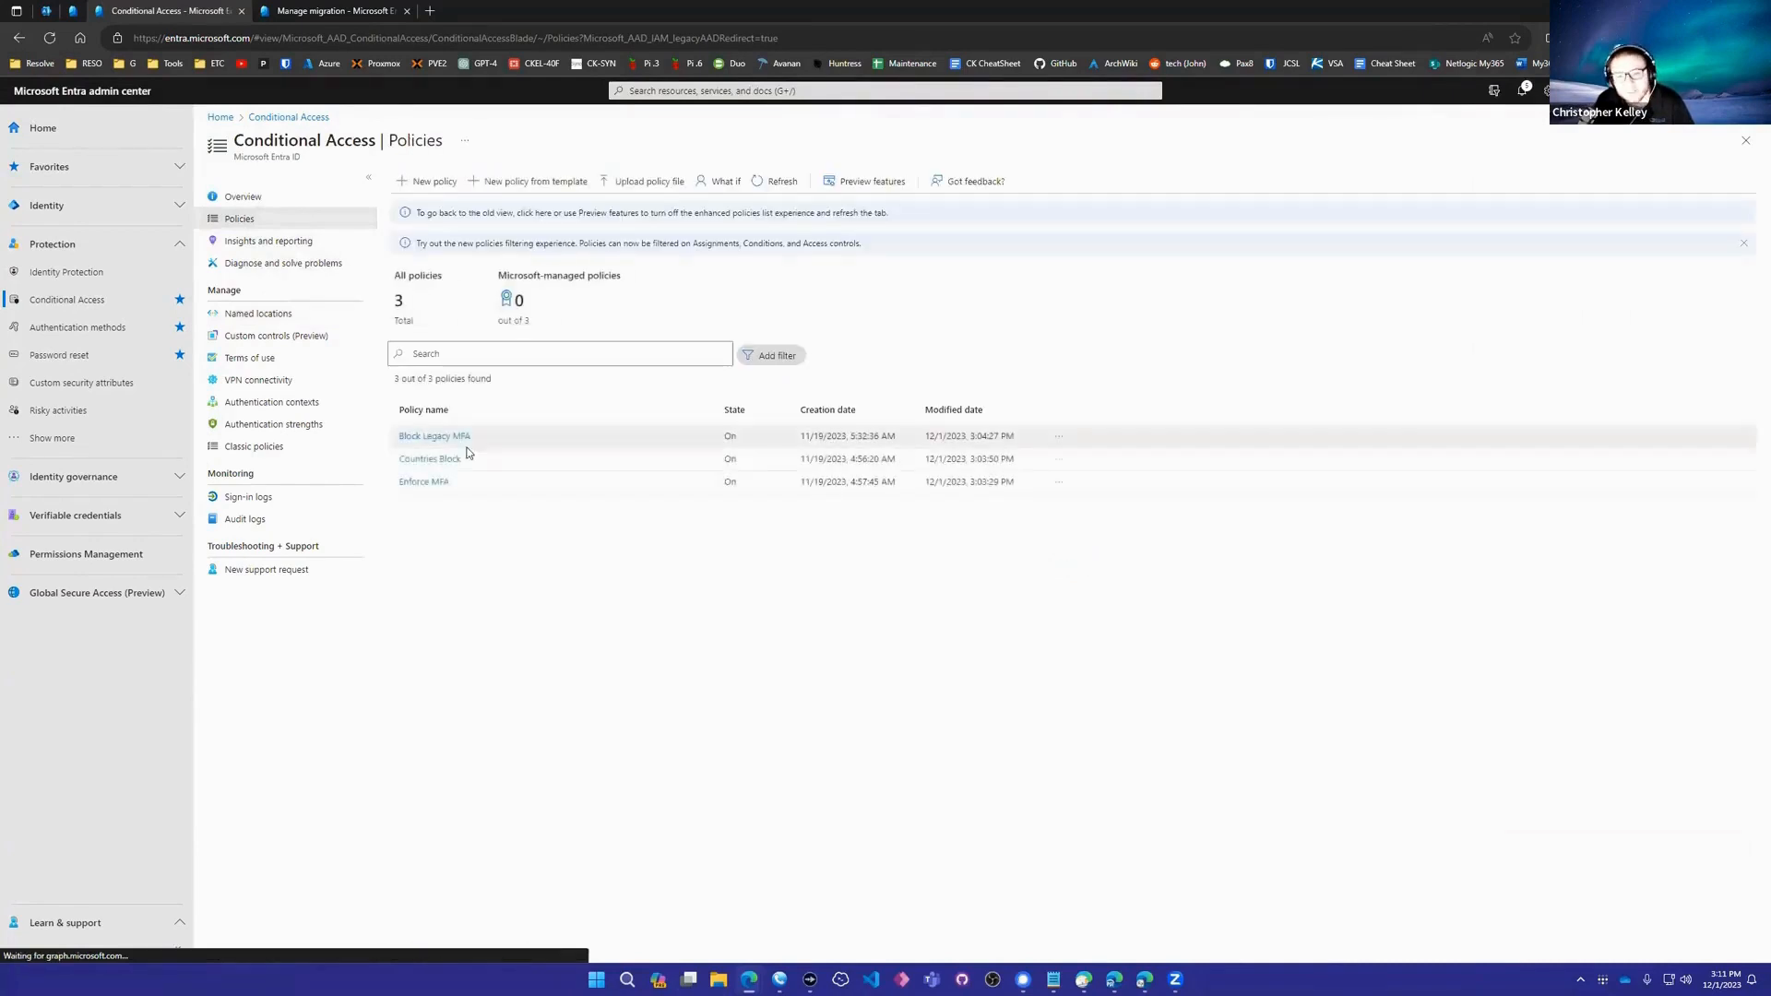
- Open the Countries Block policy and review its users, target resources and Locations condition
{"action": "left_click", "coordinate": [427, 459]}
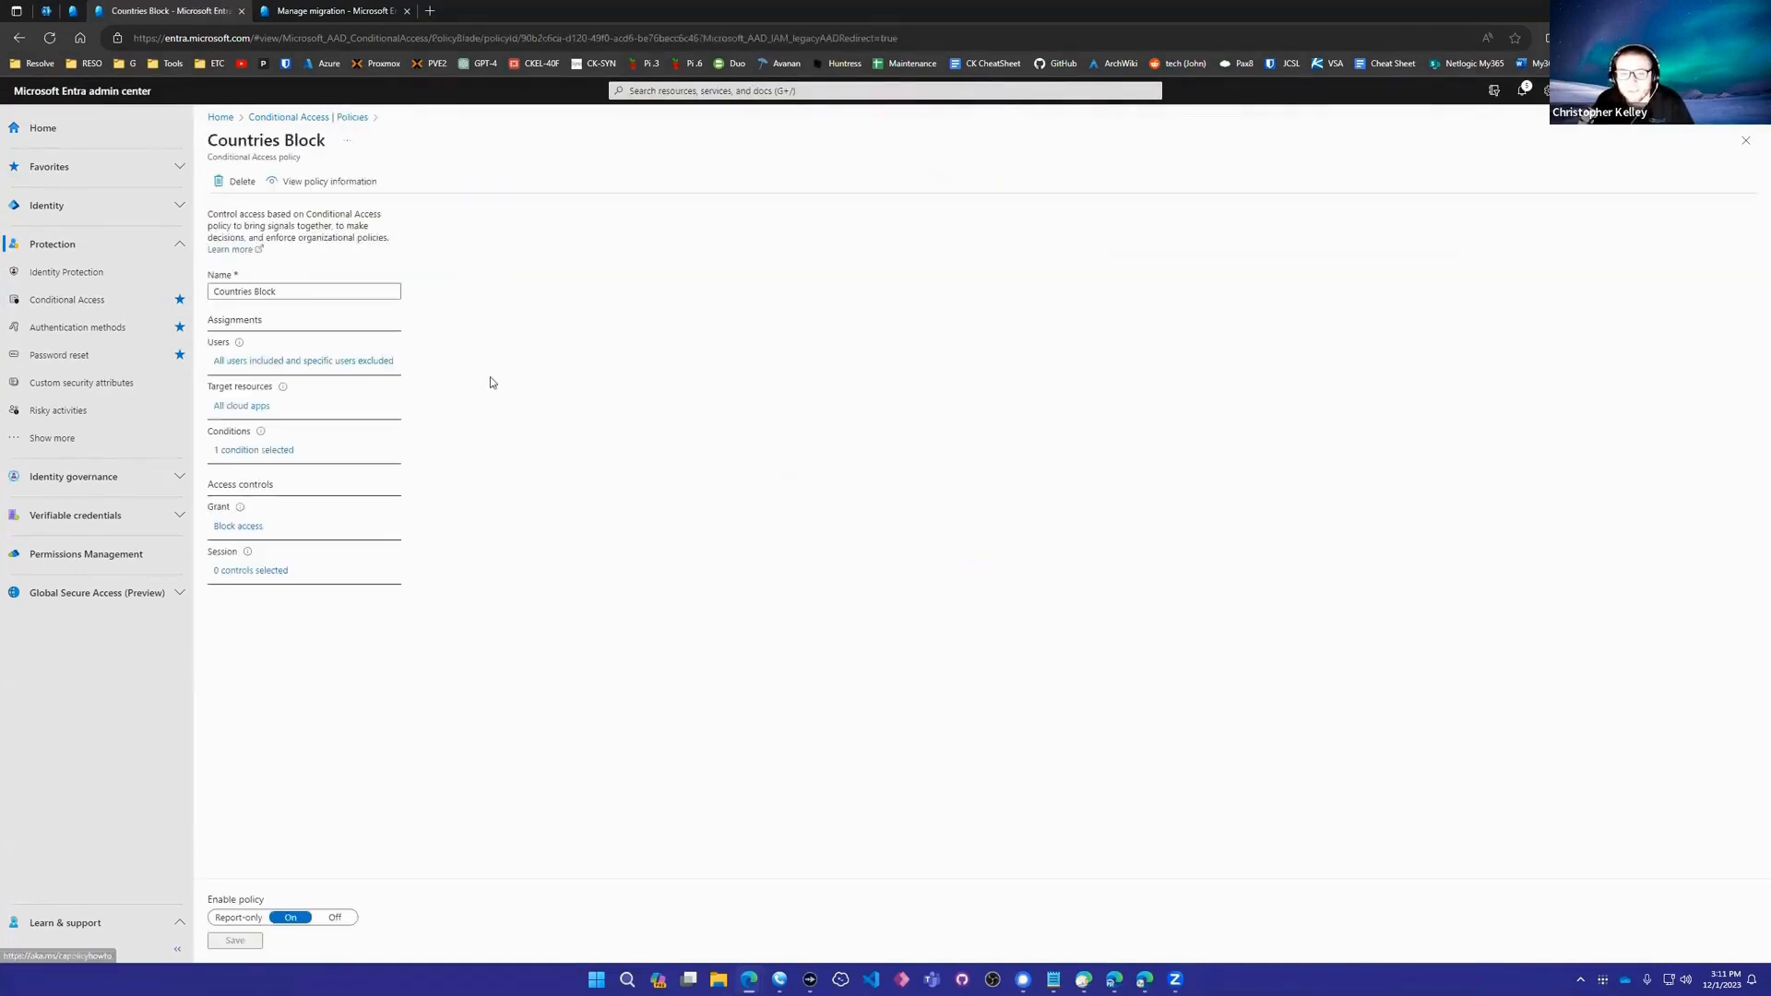
{"action": "left_click", "coordinate": [260, 366]}
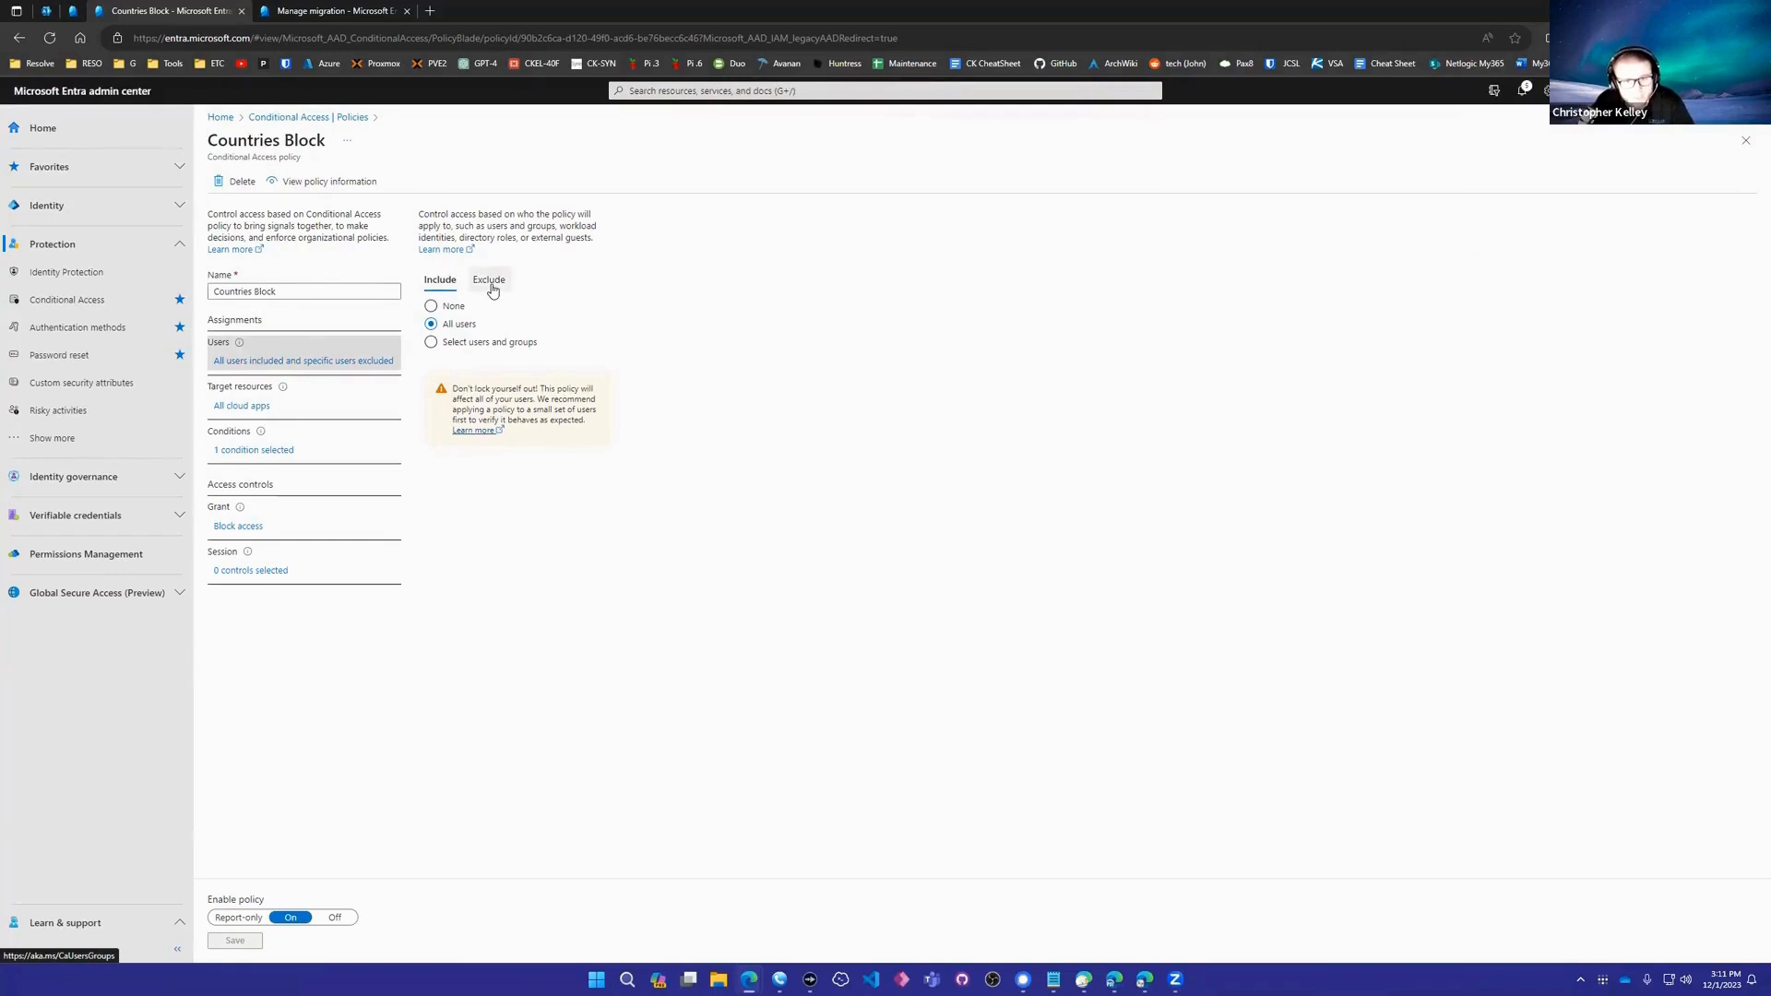
{"action": "left_click", "coordinate": [258, 408]}
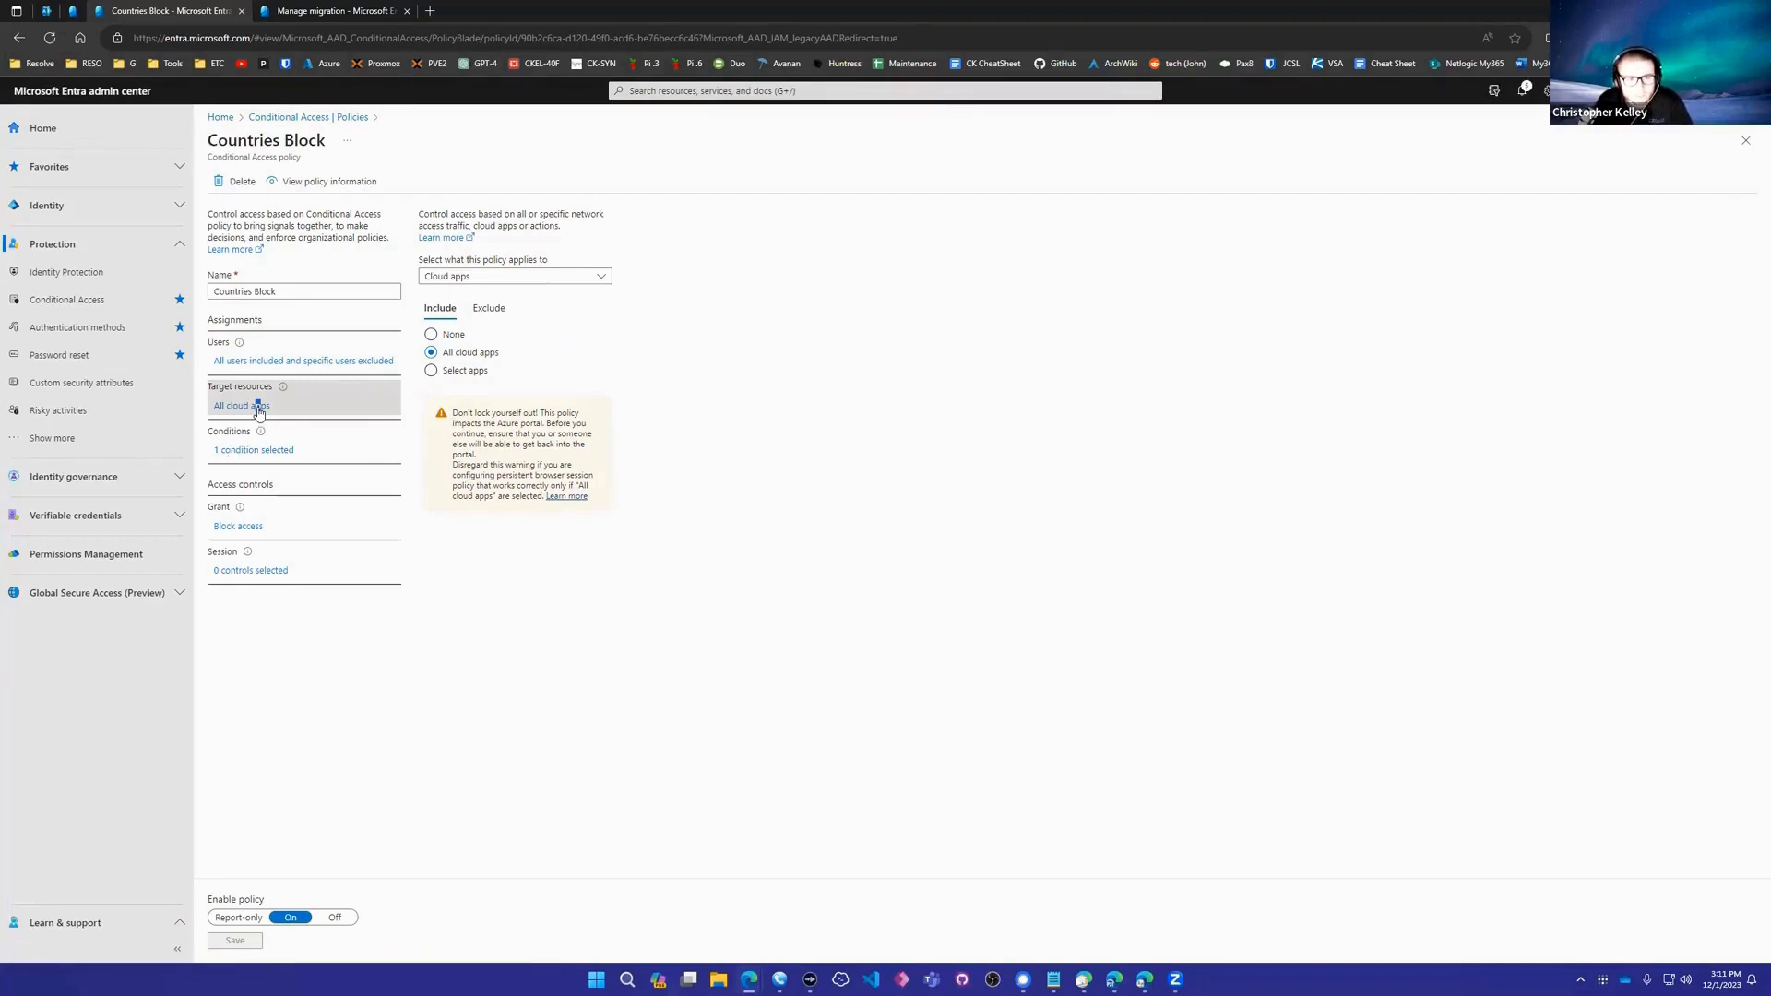
{"action": "left_click", "coordinate": [266, 452]}
{"action": "left_click", "coordinate": [454, 322]}
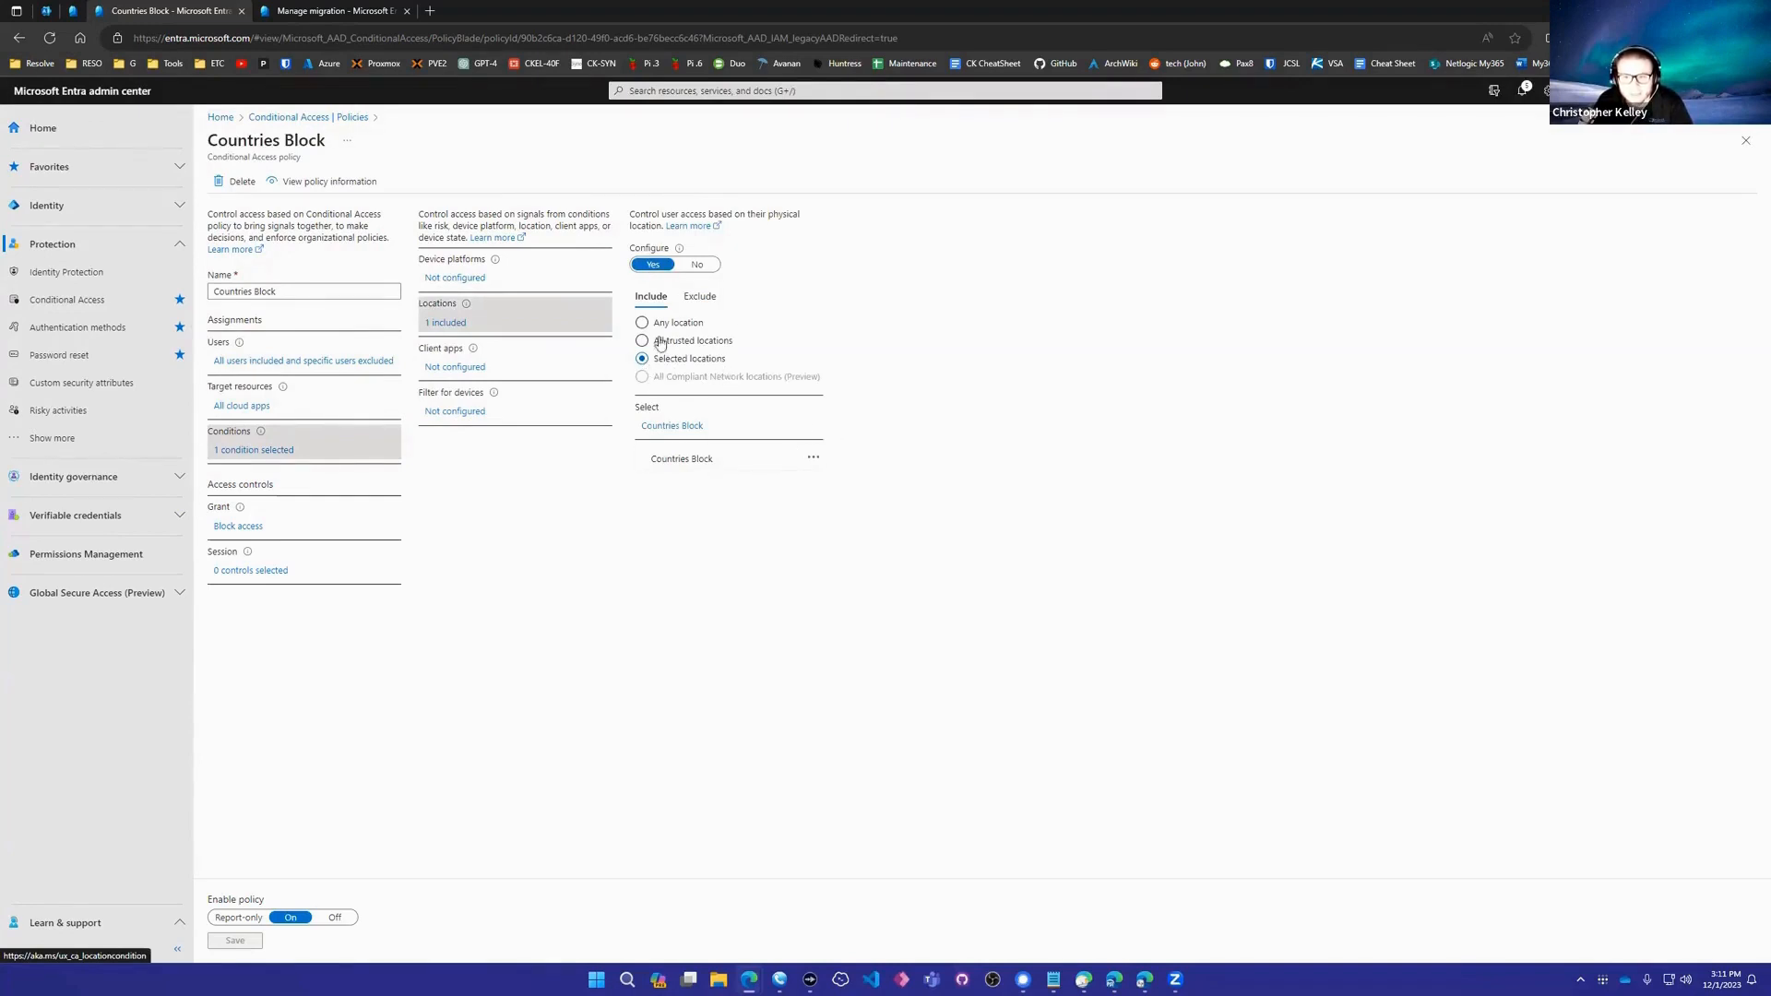
- Show the Countries Block location selected in the condition and the Block access grant setting
{"action": "left_click", "coordinate": [687, 427]}
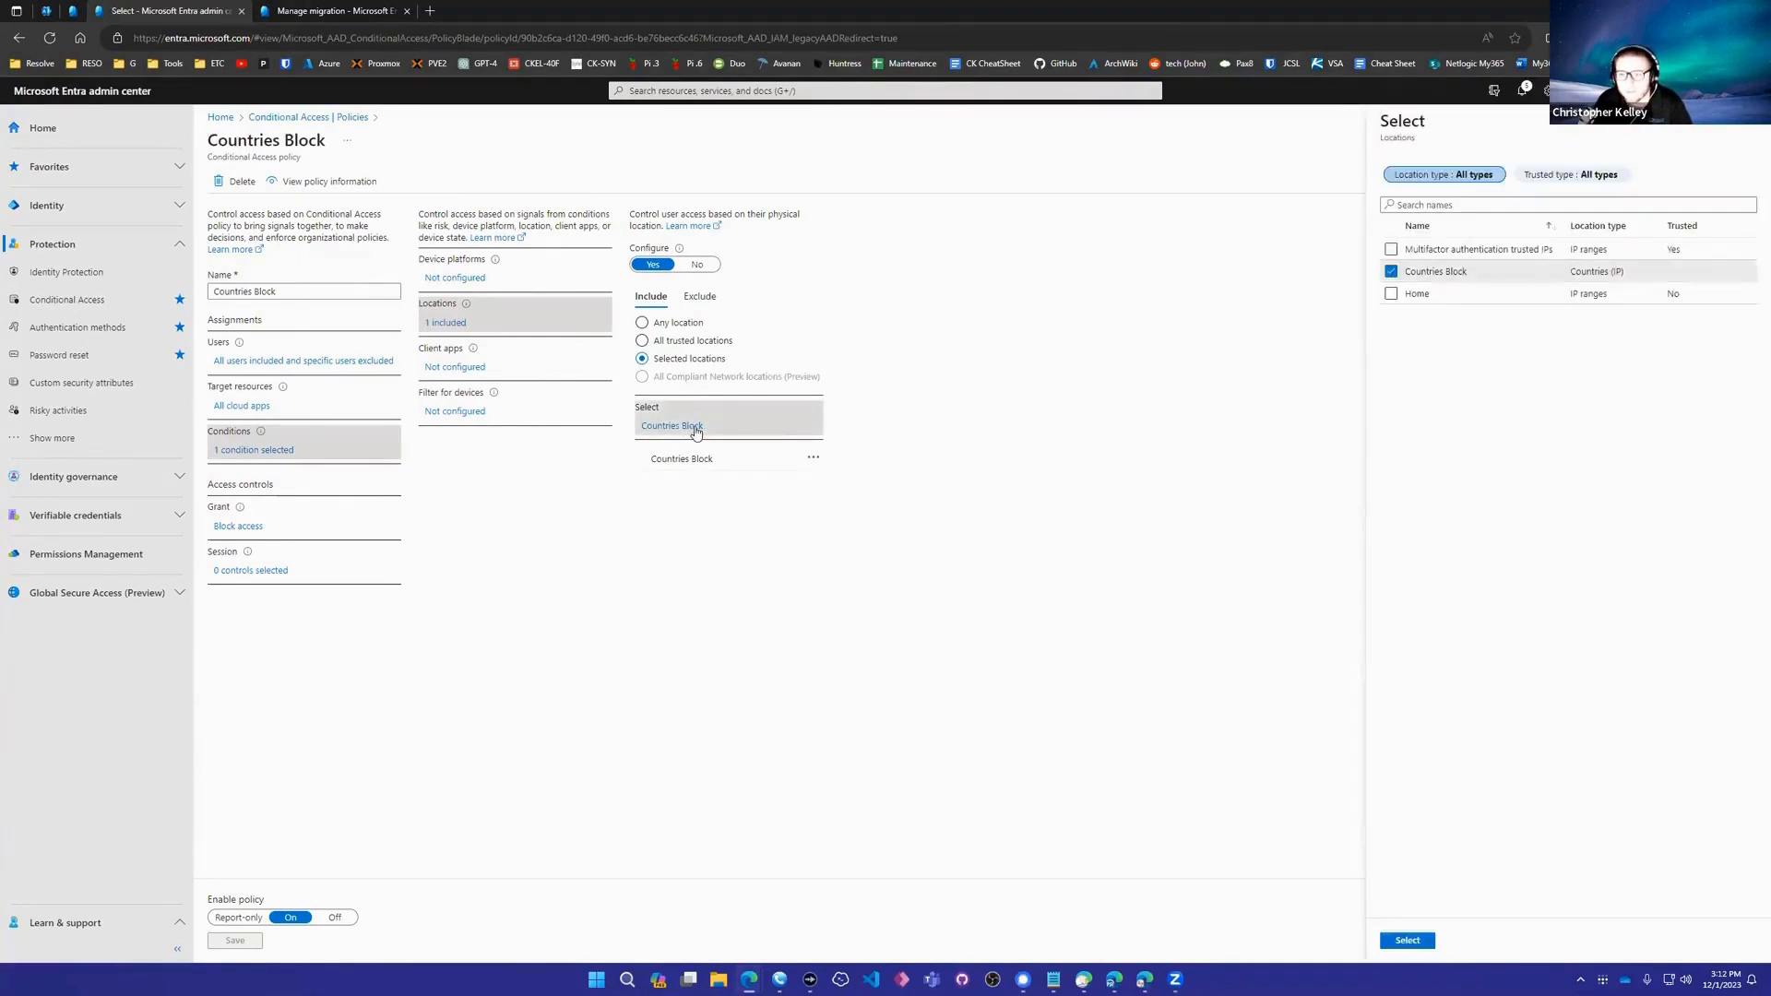
{"action": "left_click", "coordinate": [249, 528]}
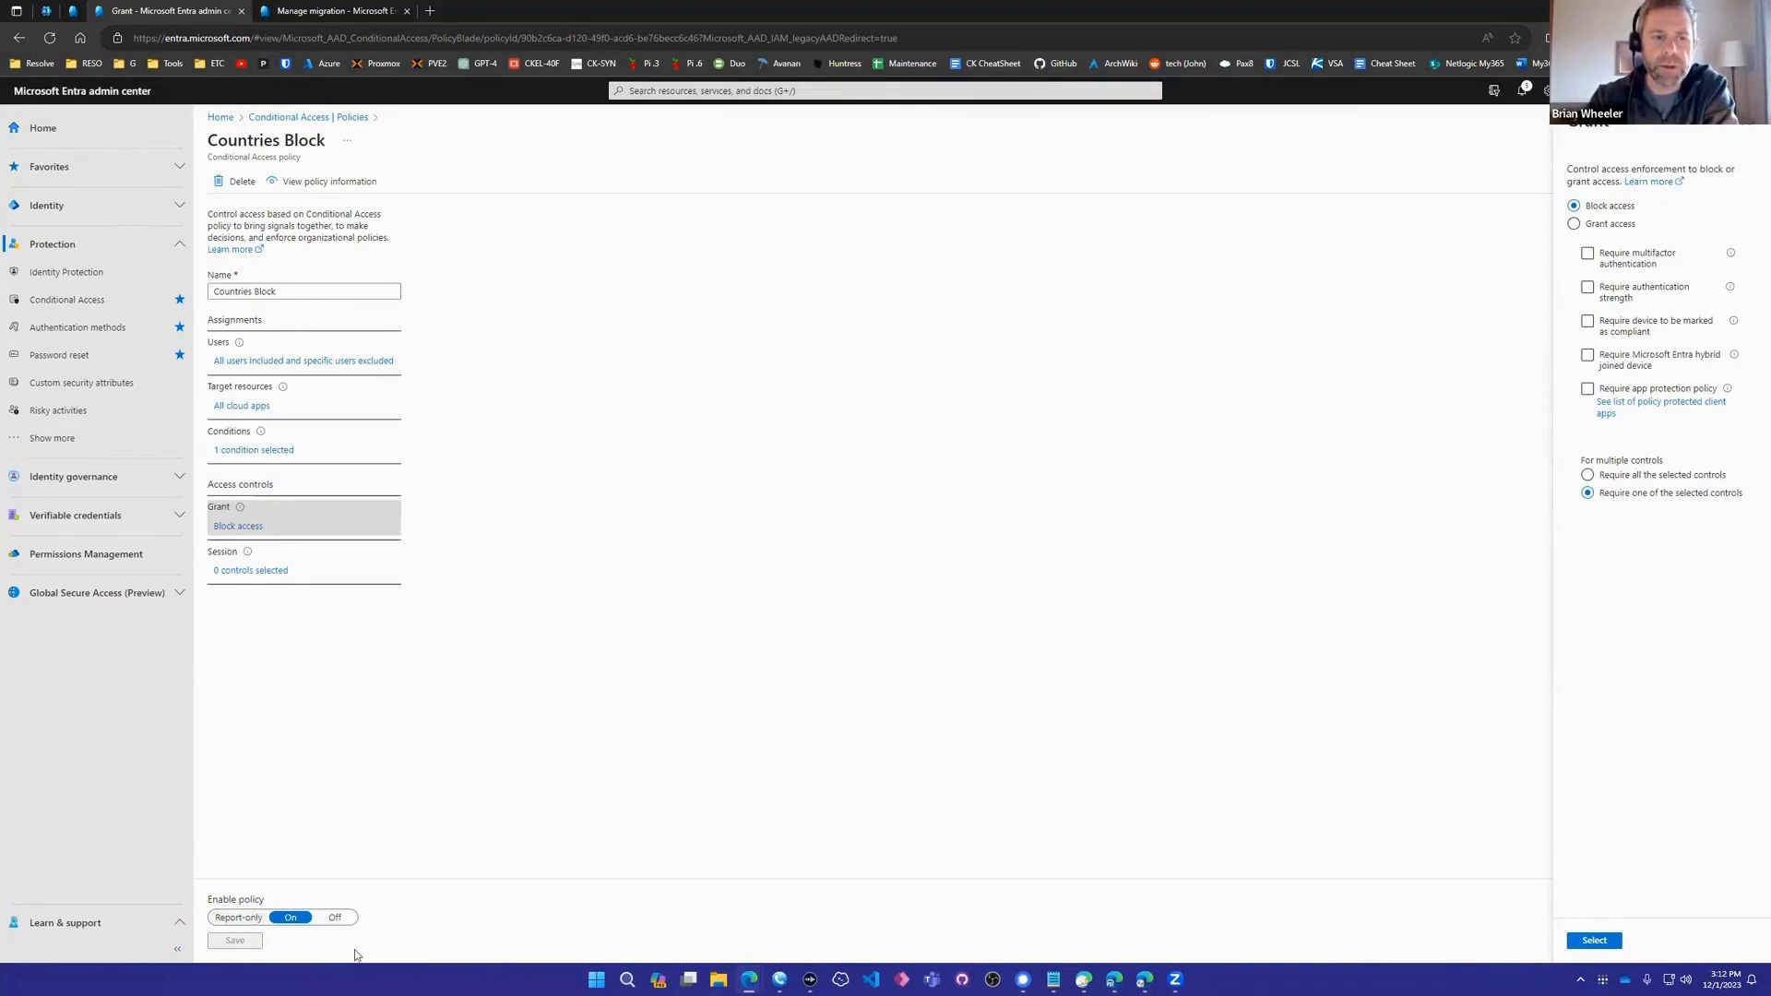
- Go back from the Countries Block policy to the Conditional Access Policies blade with Alt+Left
{"action": "key", "text": "alt+Left"}
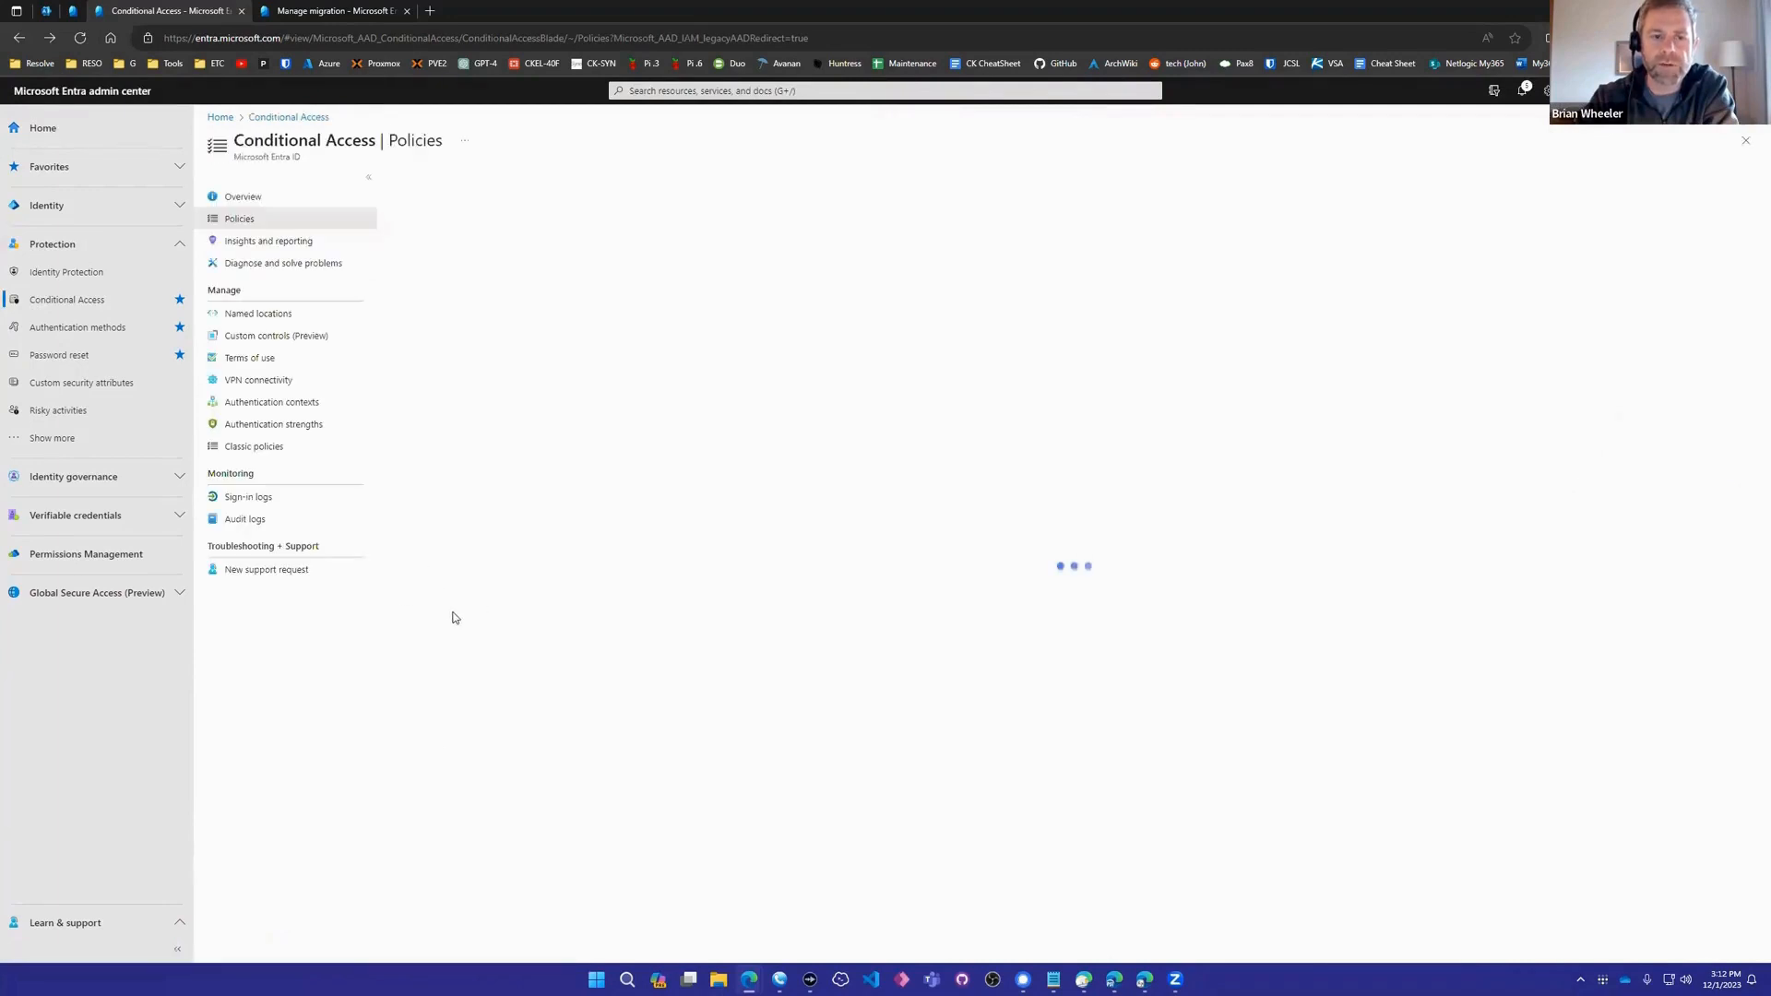